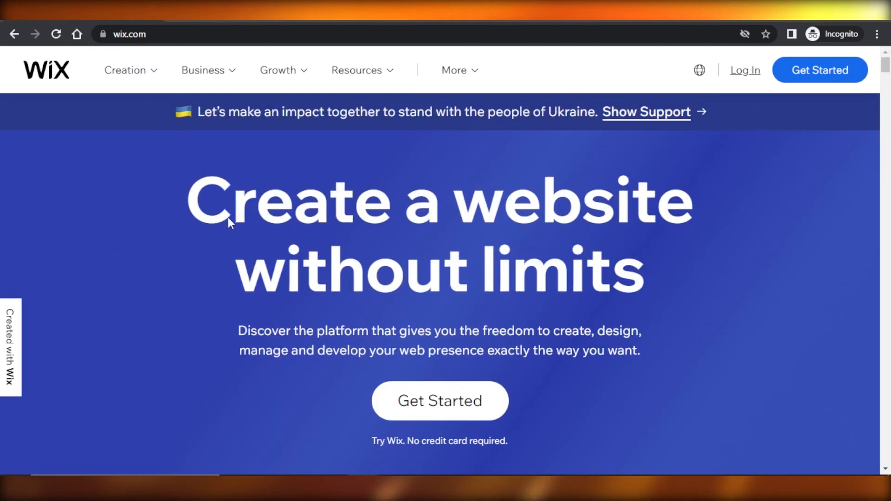
mouse_move(889, 74)
mouse_down()
mouse_move(888, 257)
mouse_move(888, 67)
mouse_up()
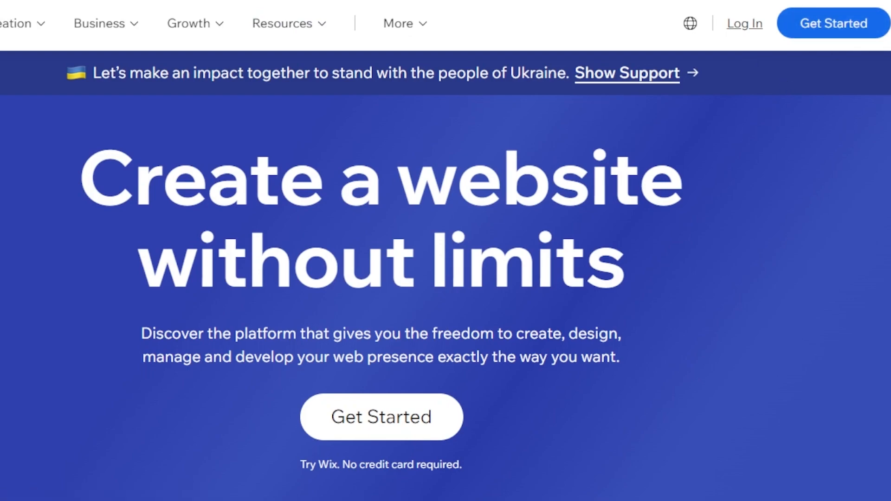
scroll(445, 274, down, 9)
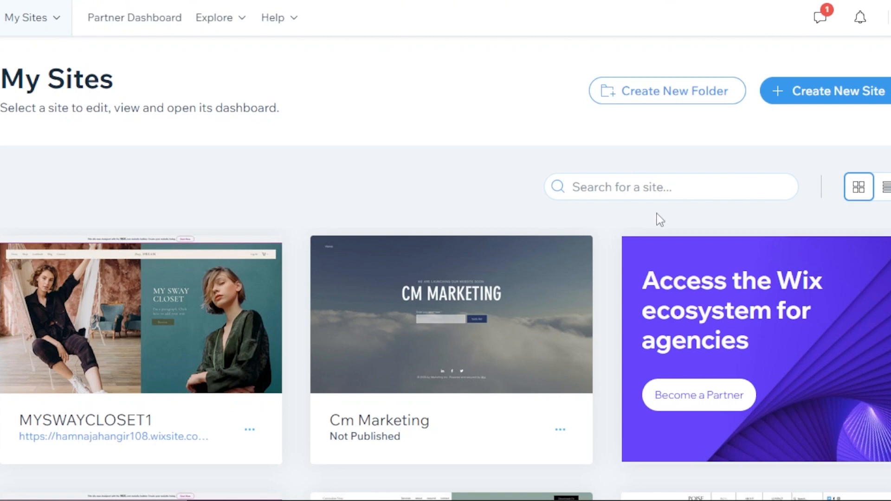
Start creating a new site and choose Wix as the platform
scroll(445, 315, down, 10)
scroll(446, 315, up, 10)
click(854, 93)
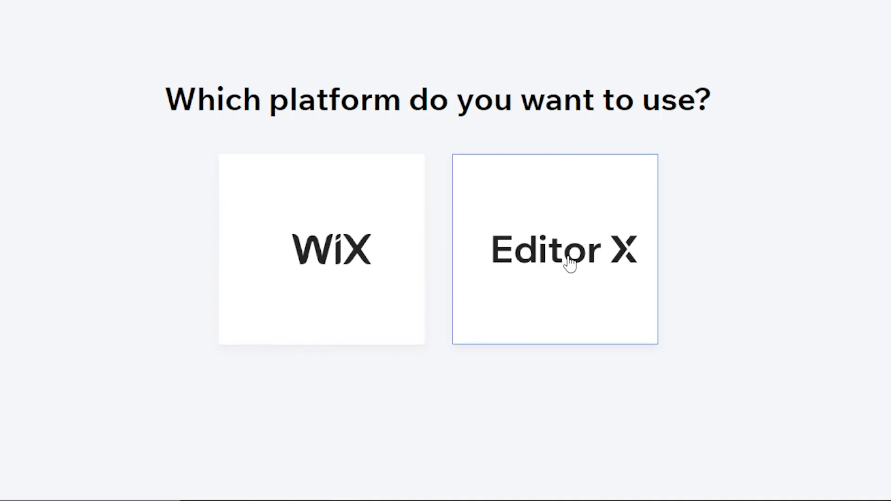
click(310, 279)
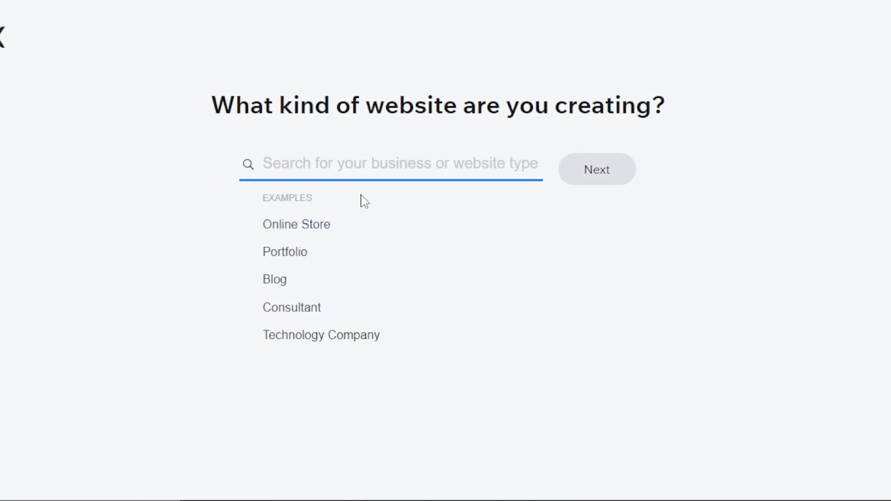
Set the kind of website to Online Accessories Store and continue
click(283, 233)
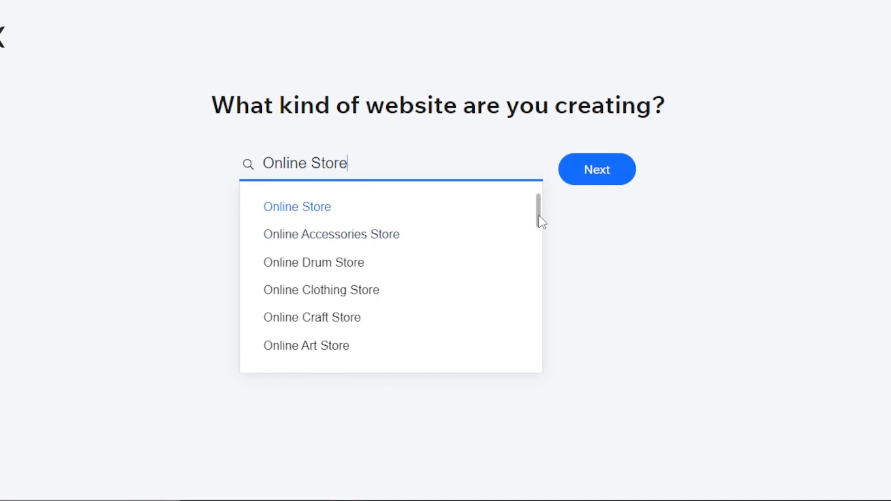
mouse_move(540, 216)
mouse_down()
mouse_move(545, 271)
mouse_move(548, 214)
mouse_up()
click(354, 233)
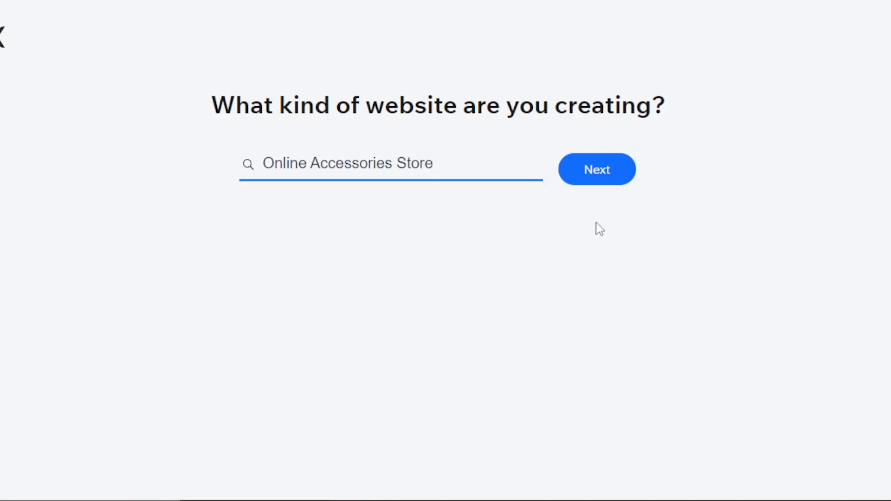
click(597, 182)
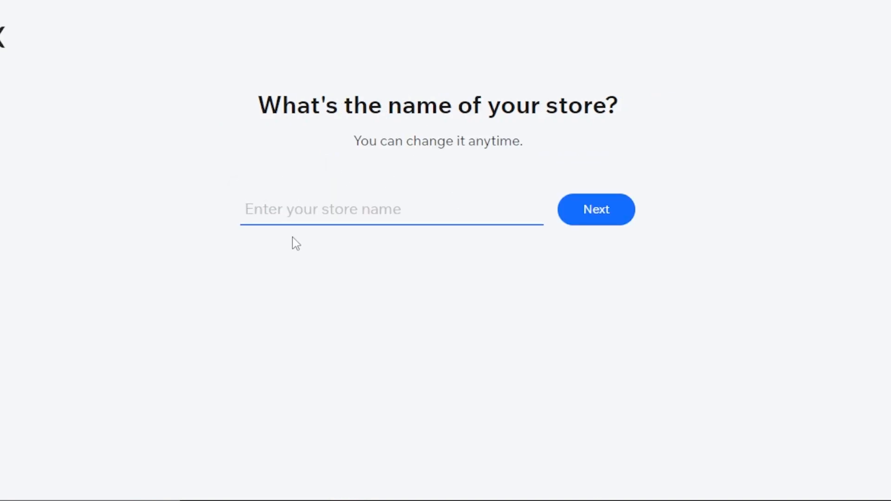
Name the store NEVANA and continue with the Online Store and Chat features included
text(NEVANA)
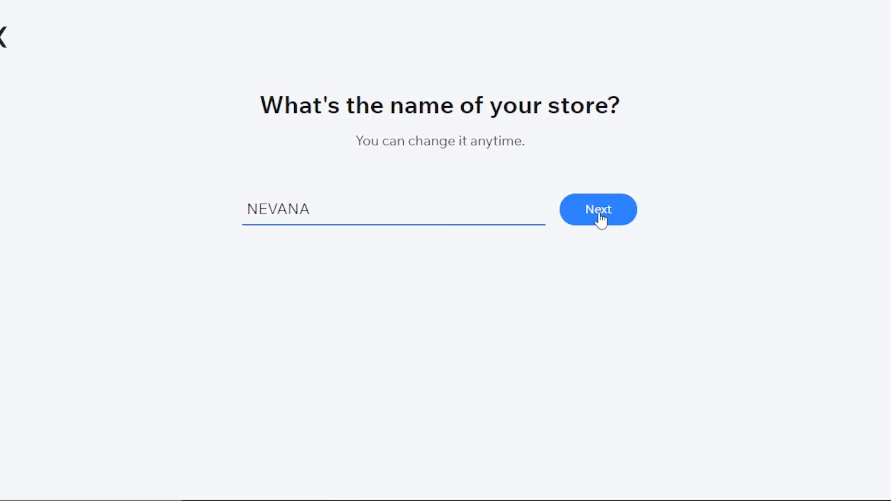
click(601, 218)
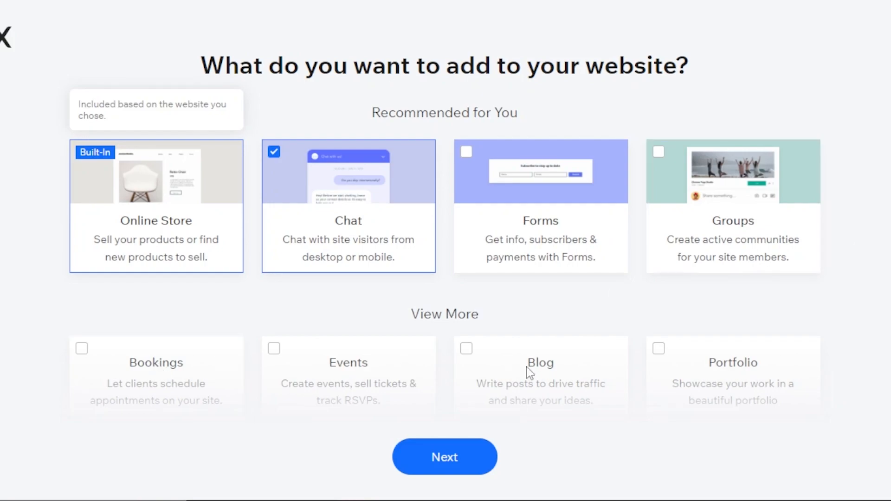
click(448, 460)
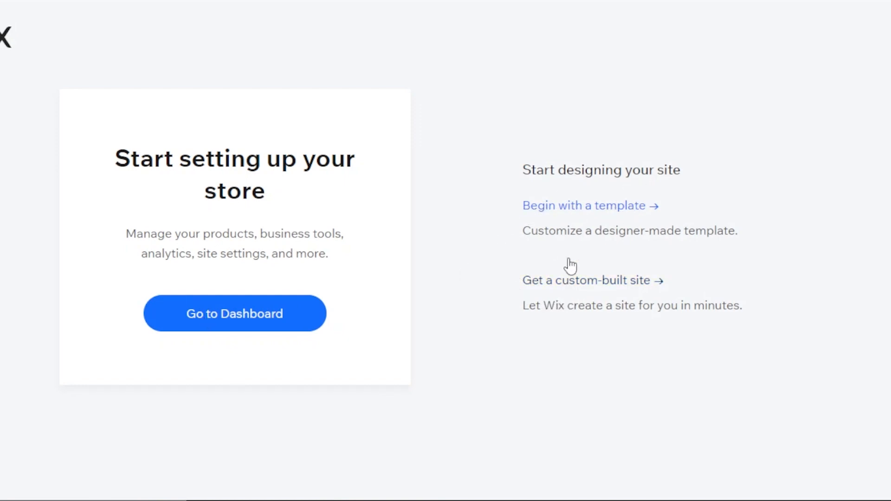
Choose to begin with a template and show the Jewelry & Accessories store templates
click(588, 214)
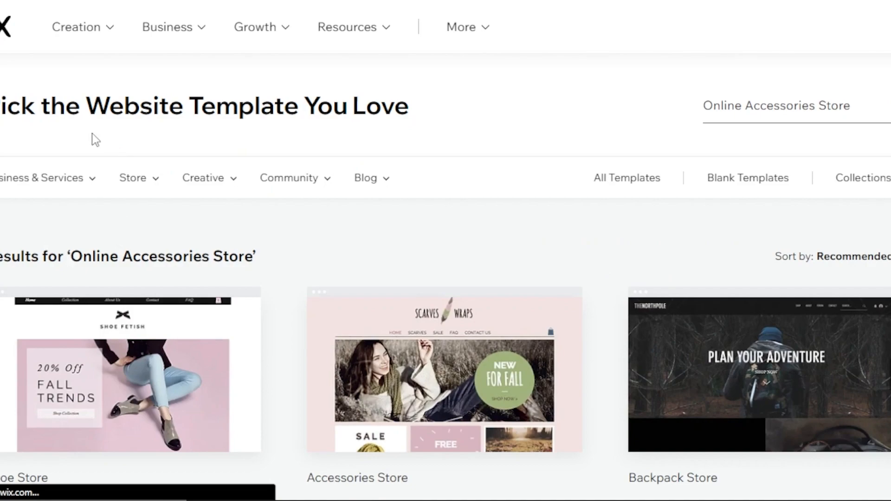
mouse_move(156, 186)
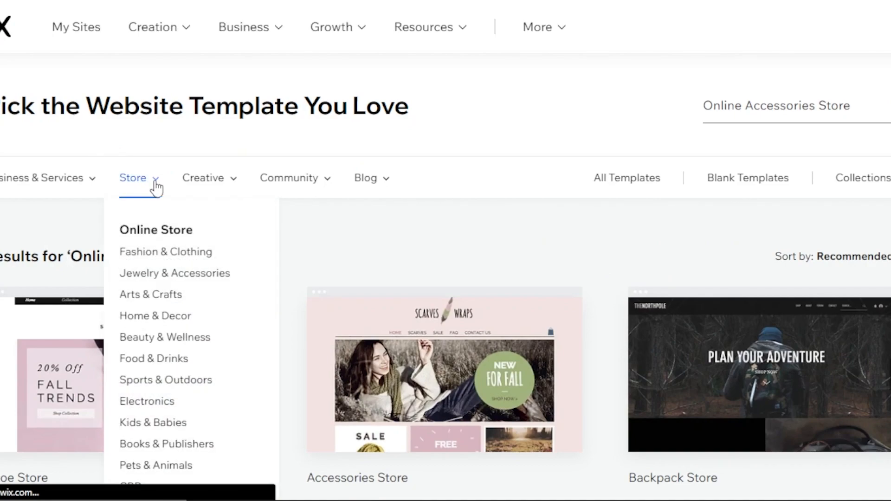
click(163, 279)
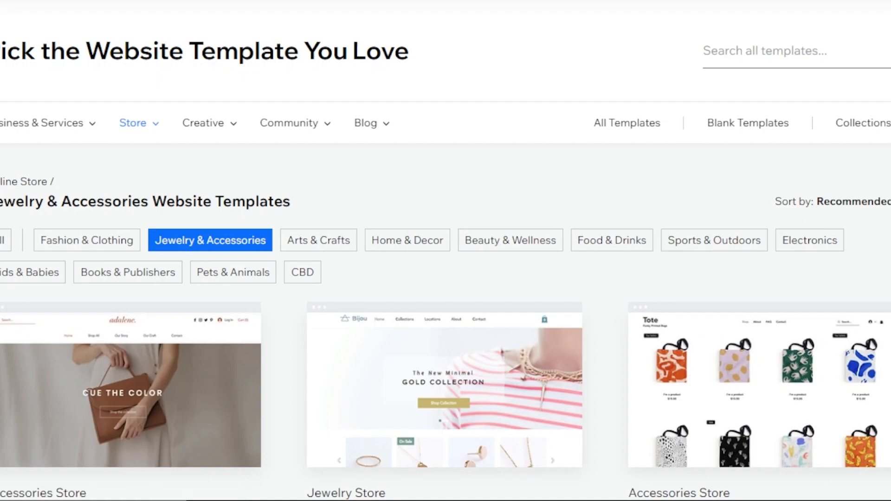
Browse the available Jewelry & Accessories website templates
scroll(445, 265, down, 4)
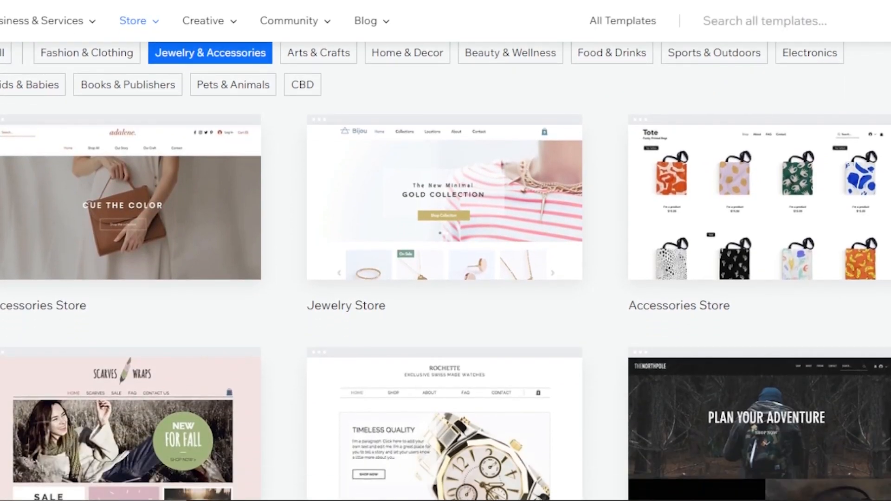
scroll(446, 265, down, 3)
scroll(446, 264, up, 2)
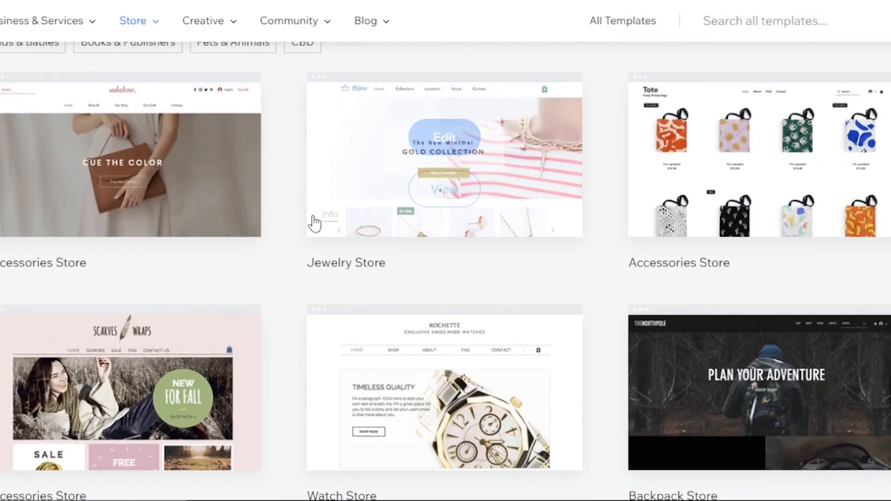
scroll(446, 270, down, 9)
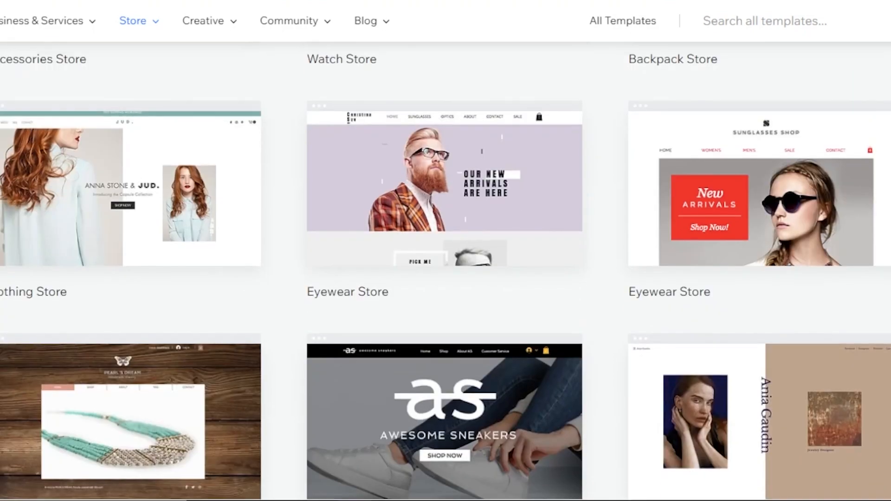
scroll(446, 269, down, 6)
scroll(445, 269, up, 12)
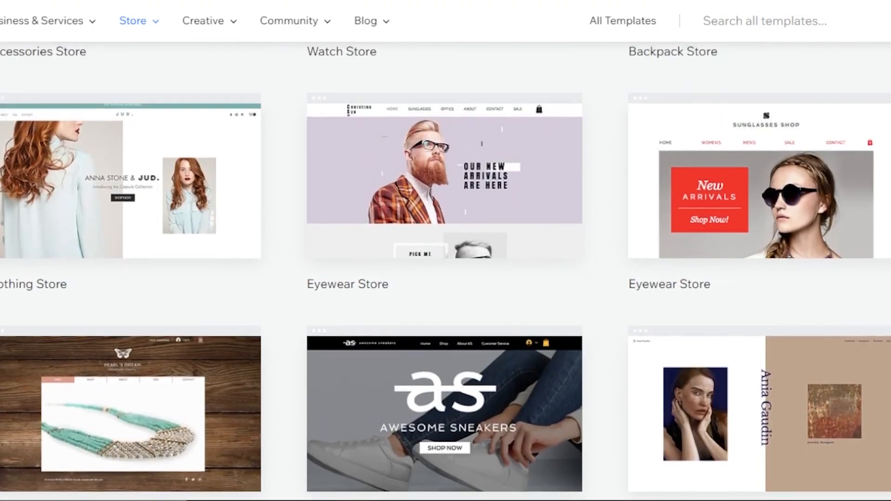
scroll(445, 270, up, 3)
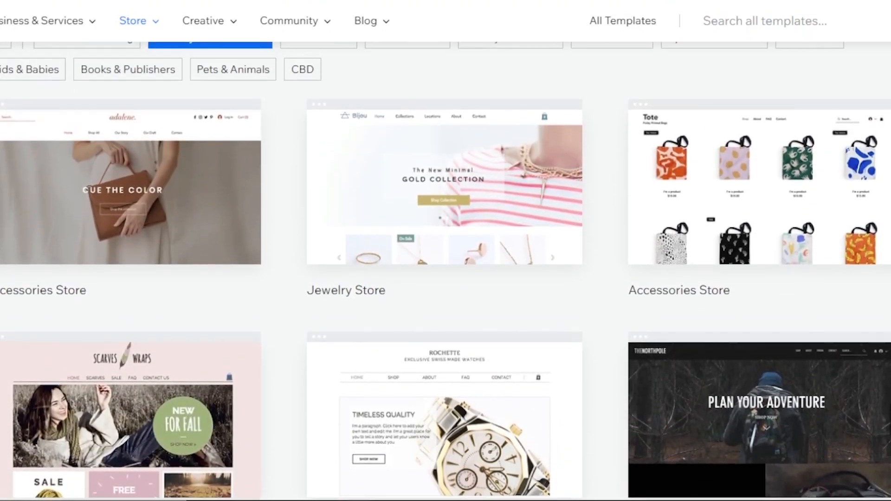
scroll(445, 270, up, 5)
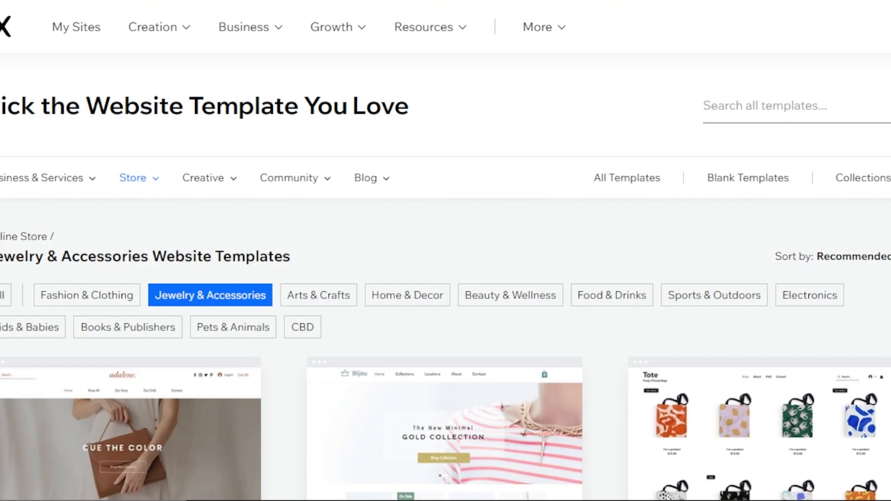
Open the Jewelry Store template with the gold collection banner for editing
scroll(445, 269, down, 4)
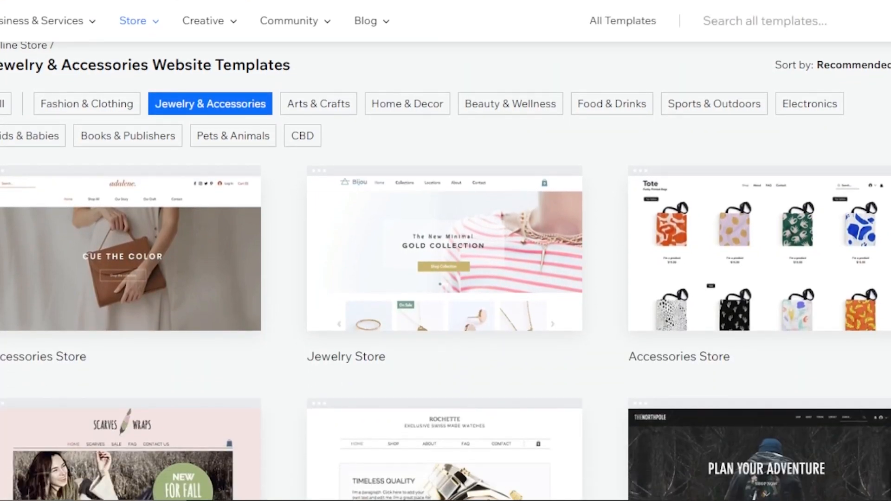
scroll(445, 269, down, 1)
scroll(445, 269, down, 2)
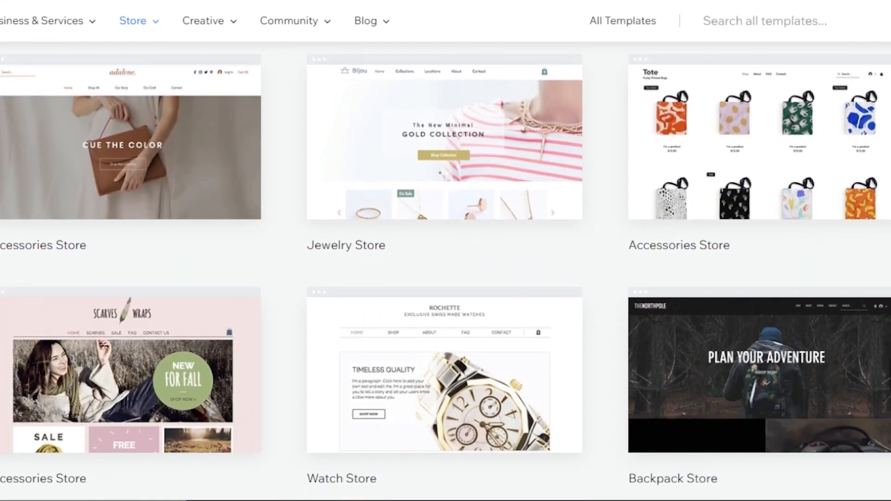
mouse_move(498, 200)
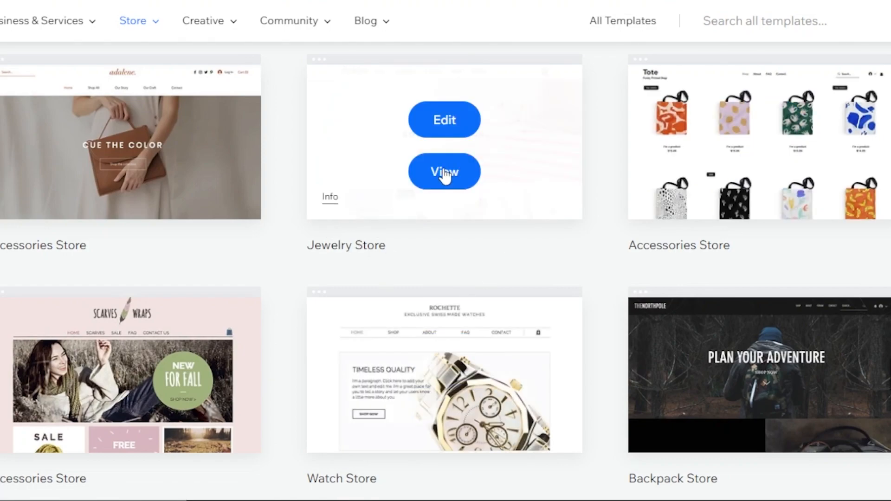
click(445, 120)
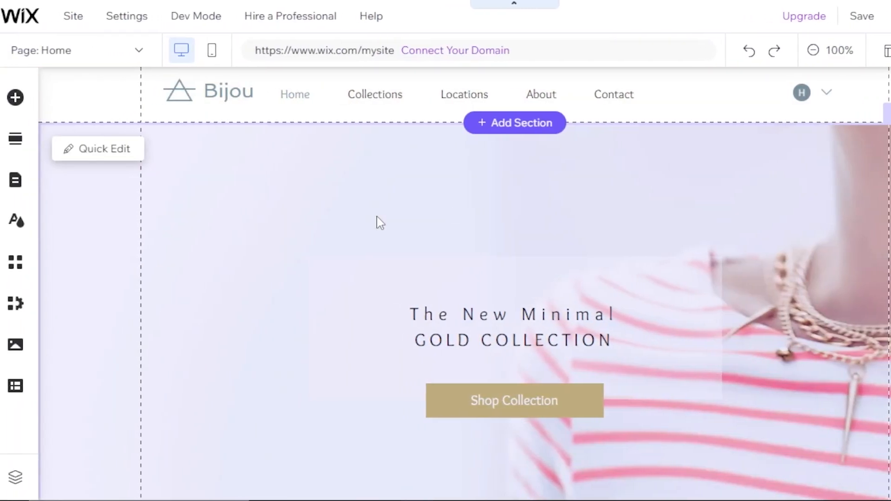
Look over the template's home page from the banner down to the product gallery and footer
scroll(834, 261, down, 7)
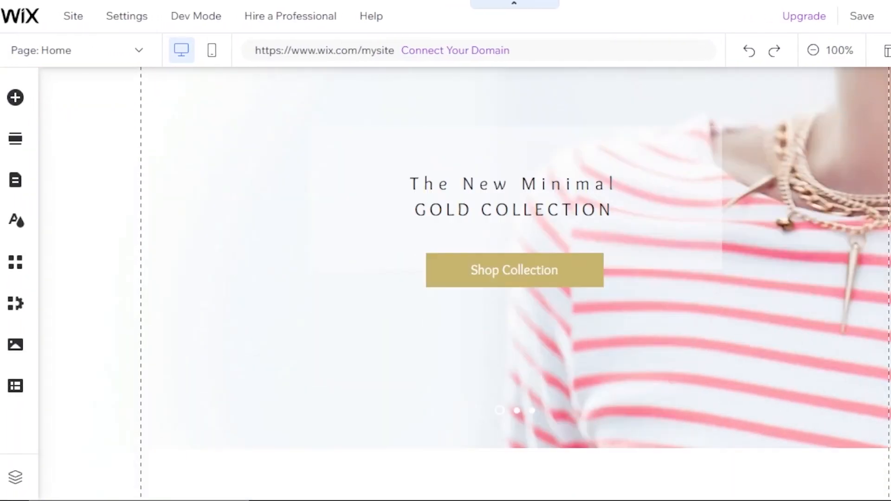
scroll(834, 261, up, 4)
scroll(318, 259, up, 3)
scroll(318, 259, down, 10)
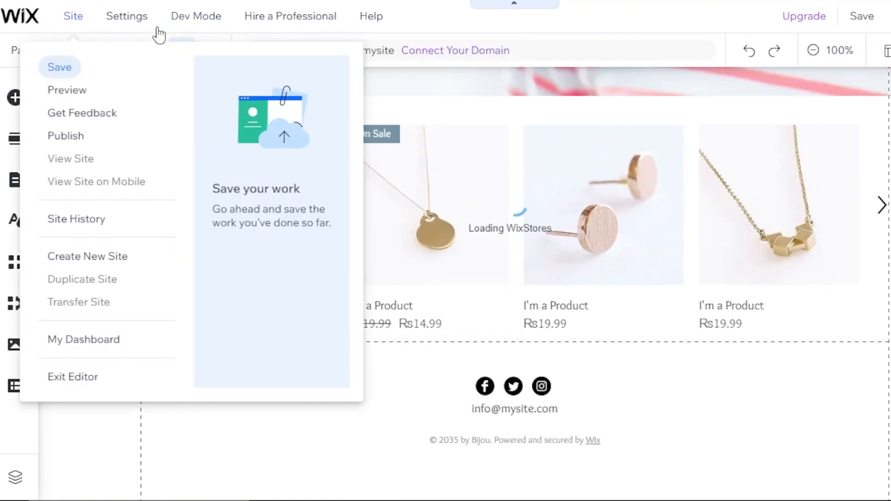
mouse_move(81, 28)
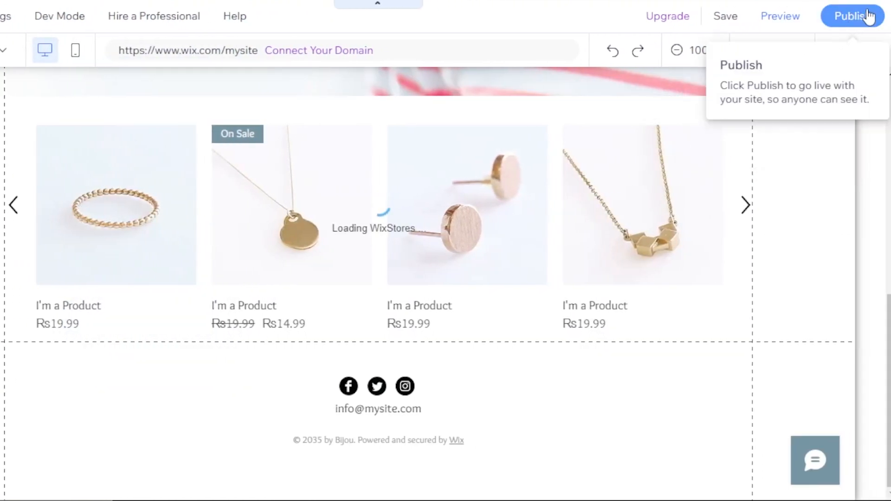
mouse_move(70, 16)
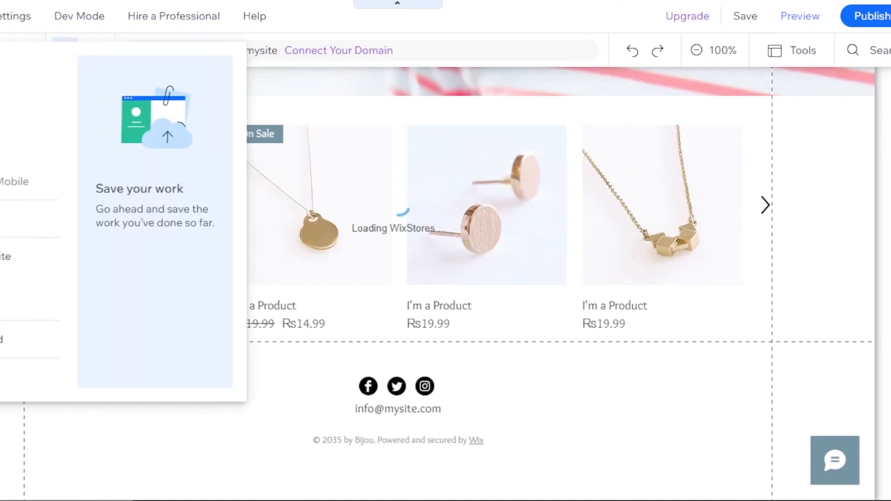
mouse_move(133, 21)
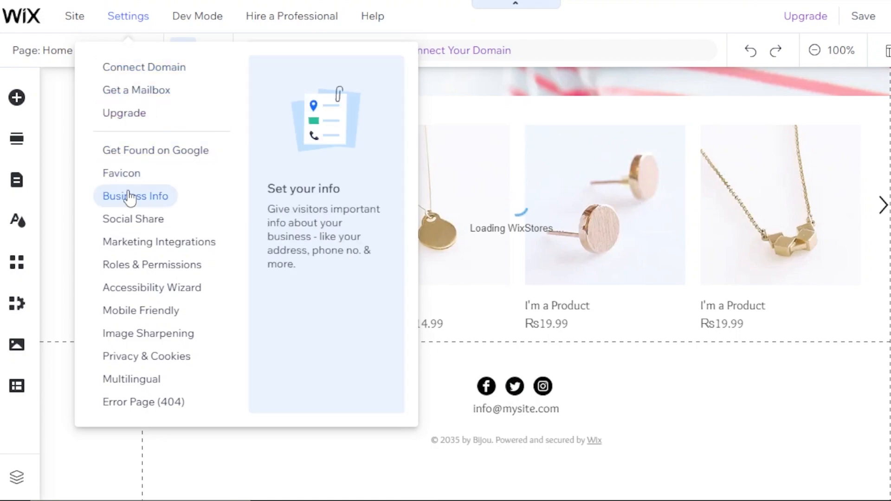
mouse_move(197, 28)
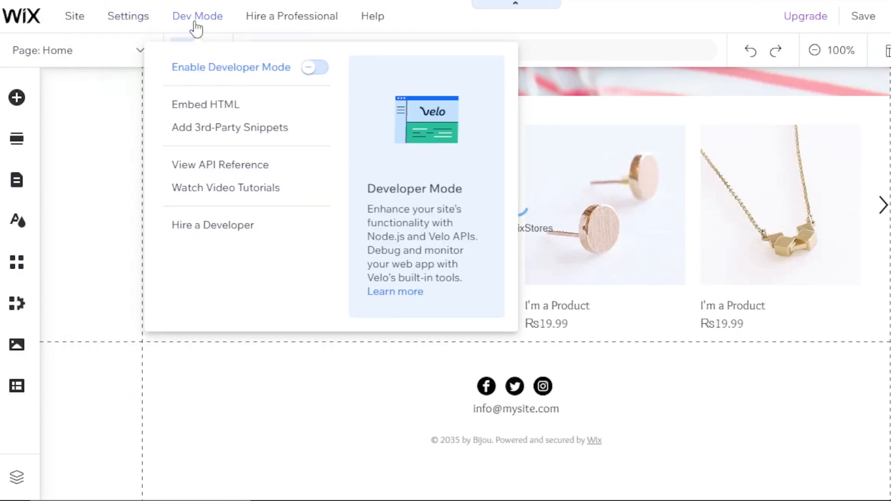
mouse_move(374, 29)
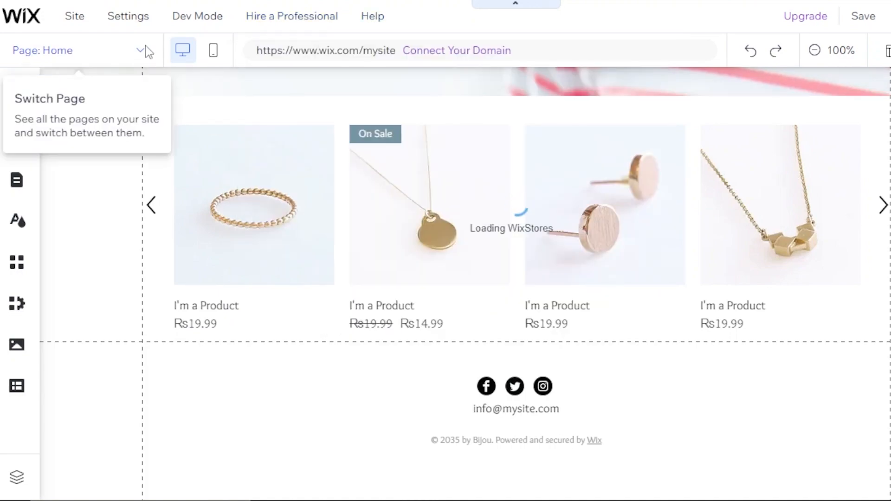
Examine the list of site, store and member pages included in the template
click(147, 53)
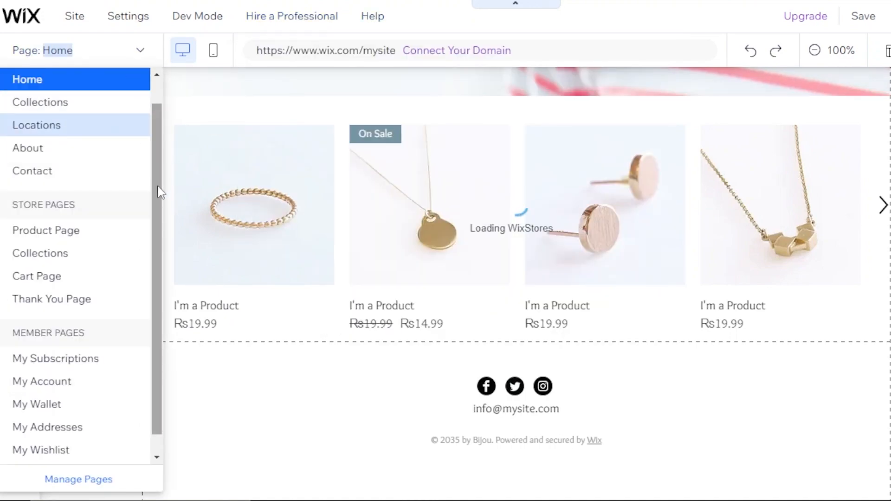
drag(158, 187, 158, 133)
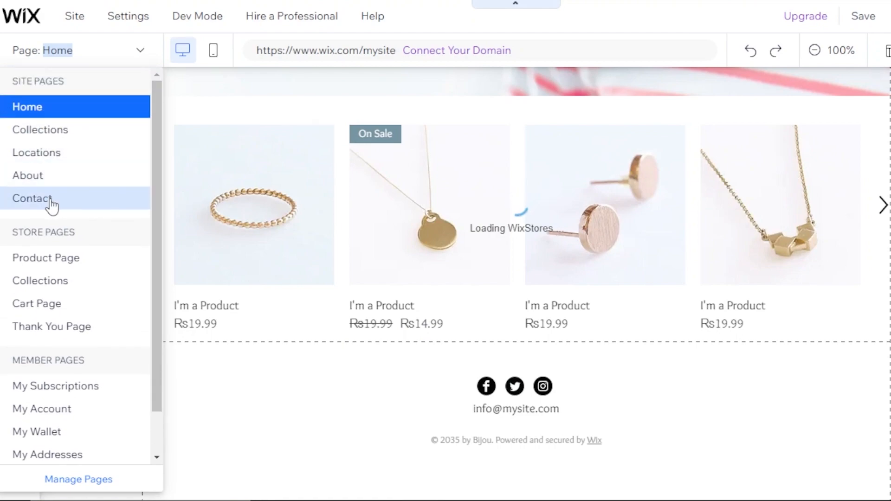
drag(154, 189, 156, 230)
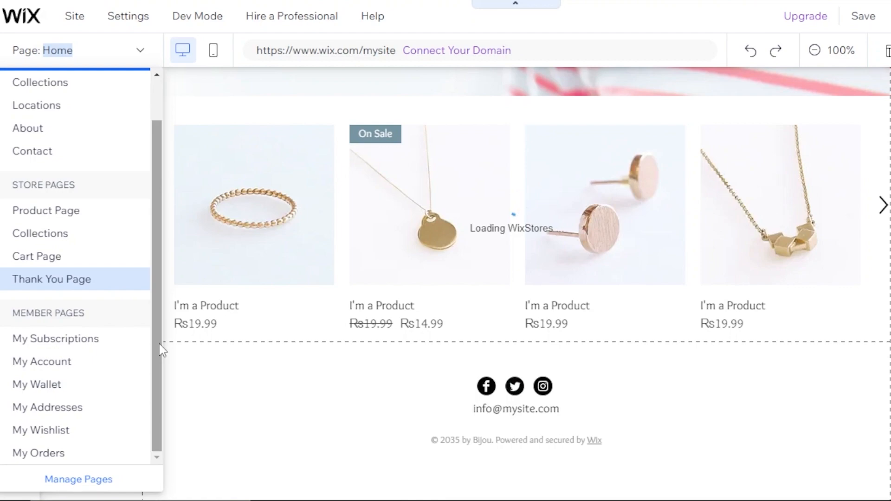
click(180, 383)
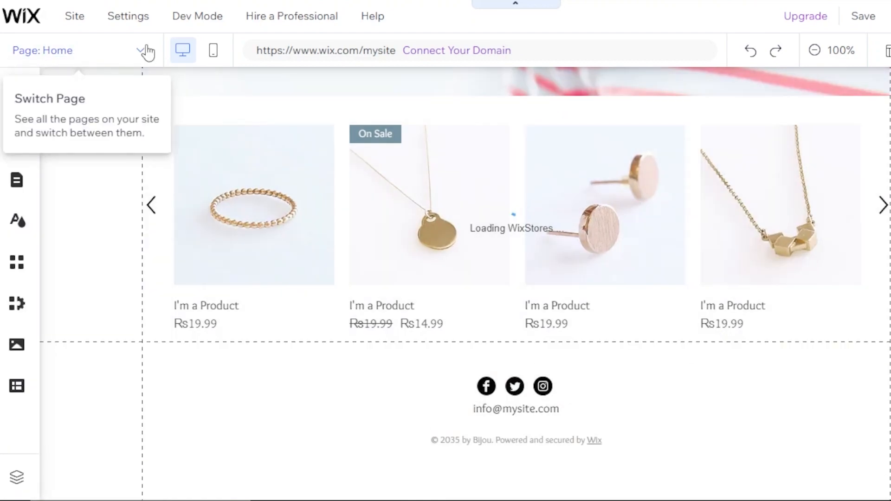
click(144, 51)
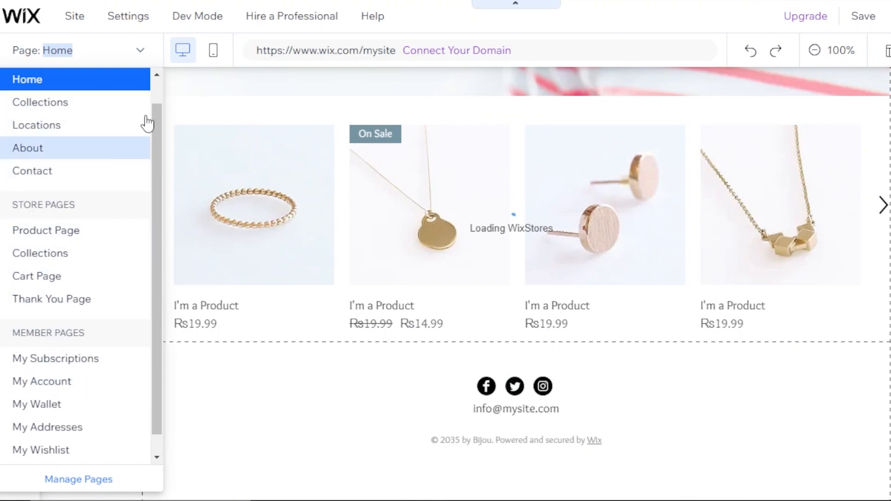
Browse the elements that can be added to the page, including the Text, Image, Gallery and Blog categories
click(138, 55)
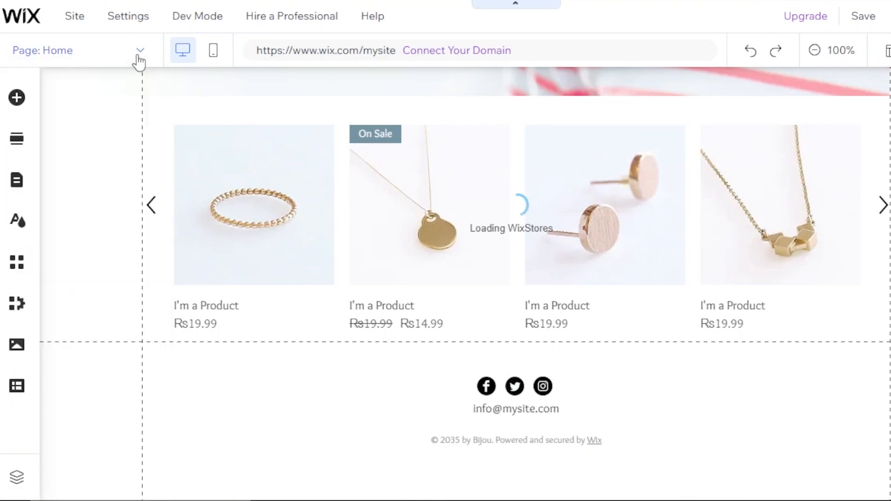
click(17, 97)
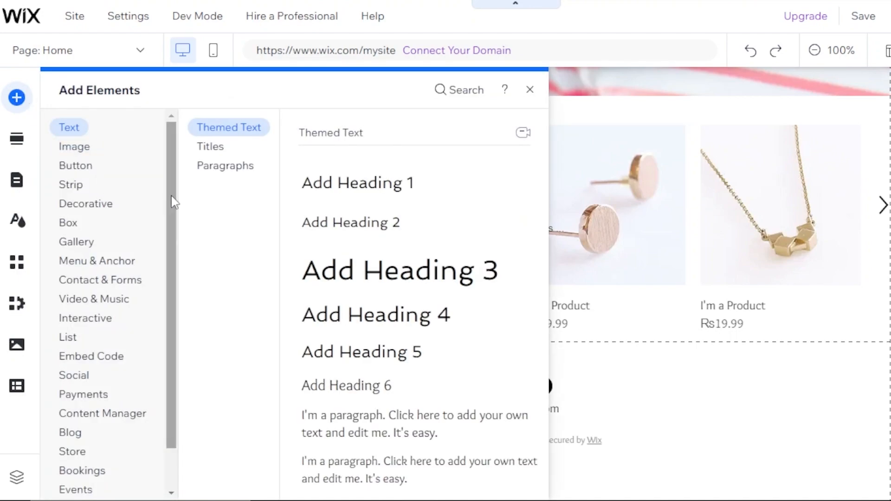
drag(173, 239, 177, 325)
scroll(161, 213, up, 2)
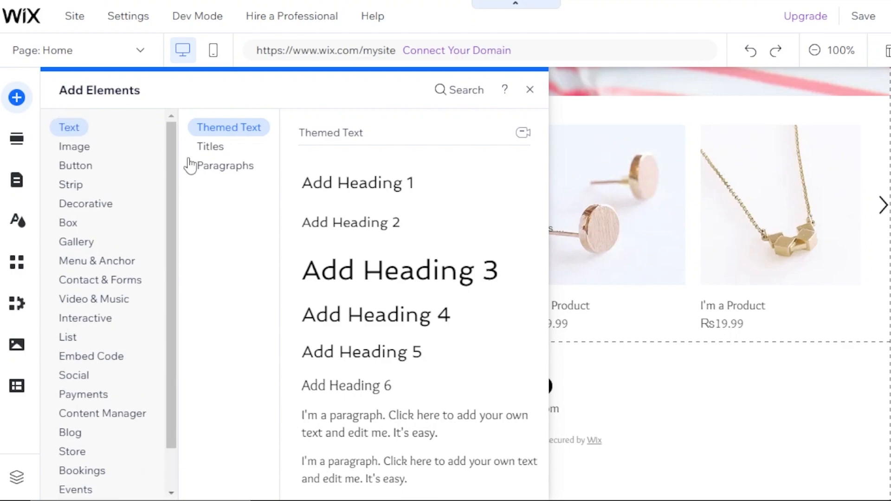
click(74, 147)
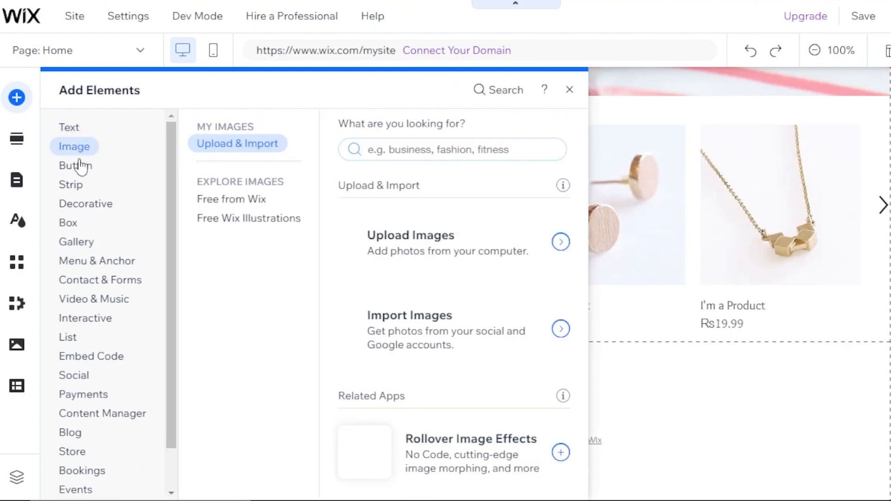
click(77, 227)
click(84, 247)
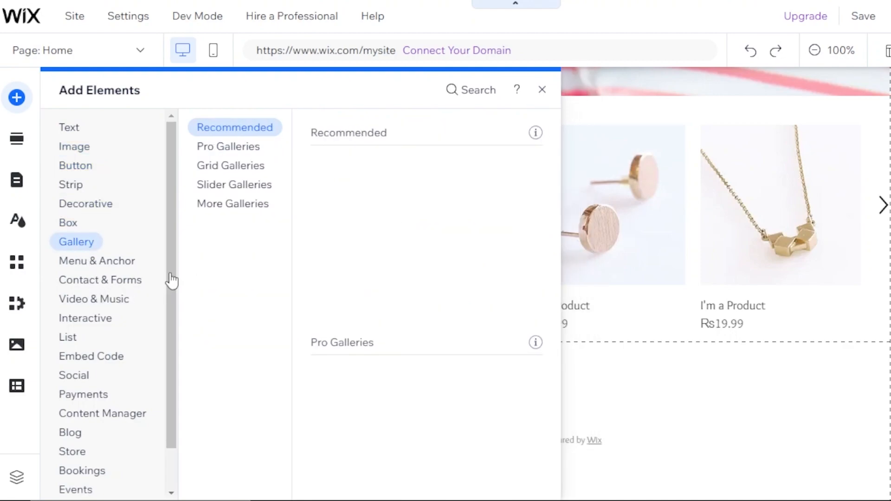
drag(172, 281, 173, 334)
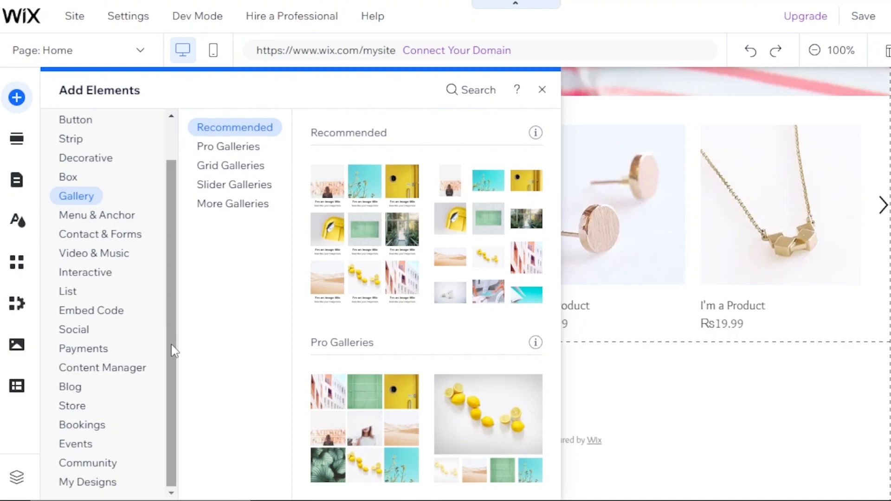
click(77, 387)
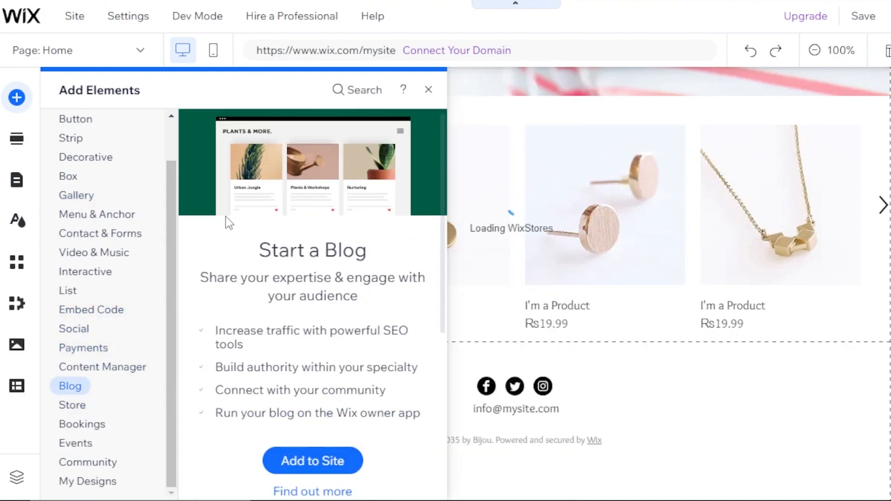
click(428, 89)
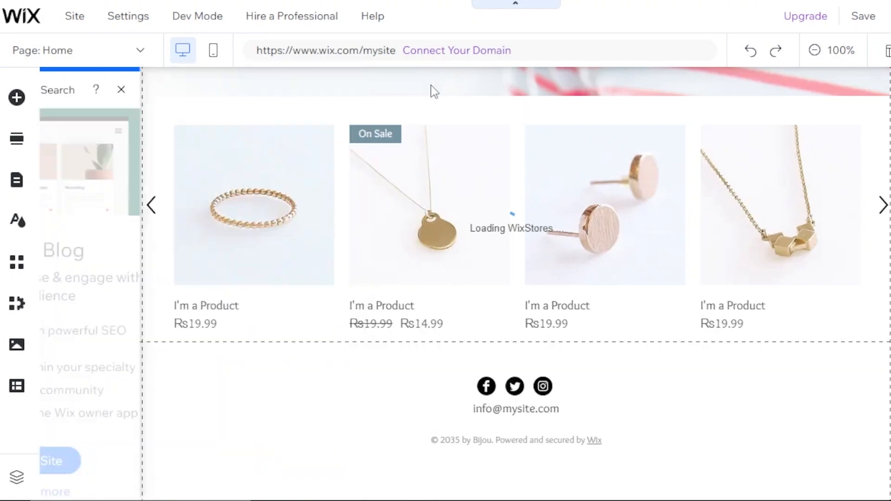
Look over the home page's gold collection banner, product gallery and footer again
click(628, 186)
scroll(466, 284, up, 8)
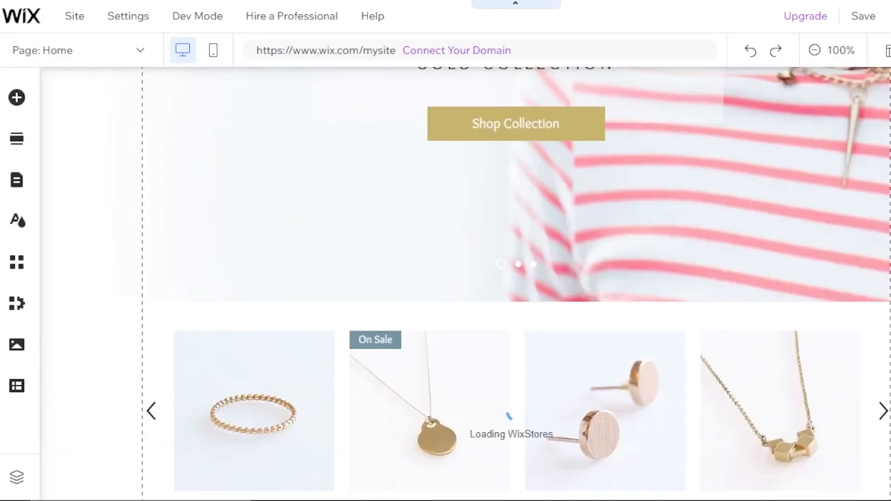
scroll(466, 284, down, 2)
scroll(650, 209, down, 2)
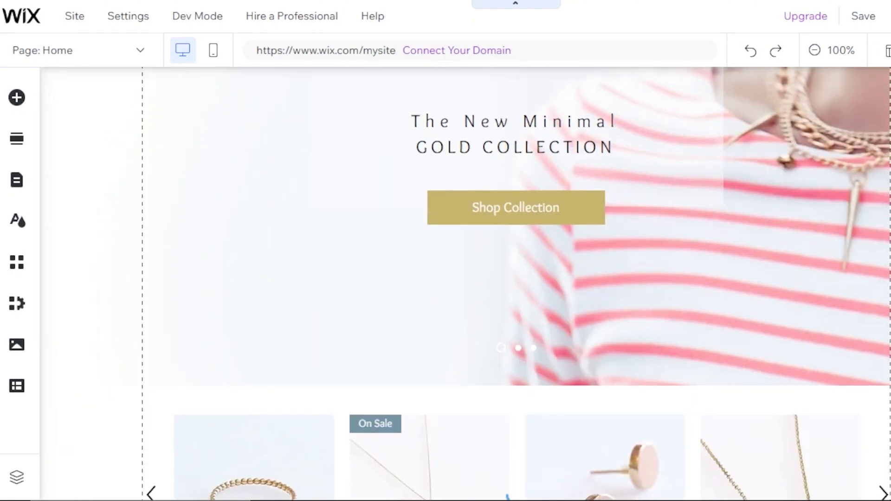
scroll(649, 209, up, 2)
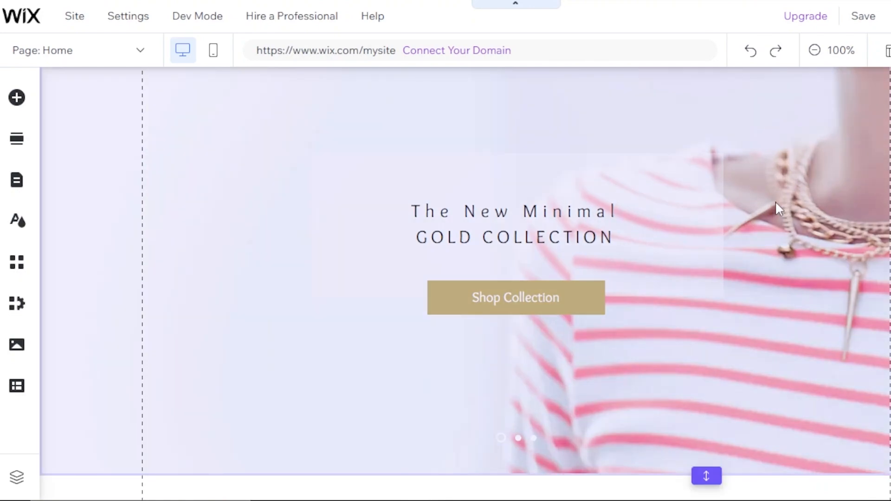
scroll(775, 202, down, 5)
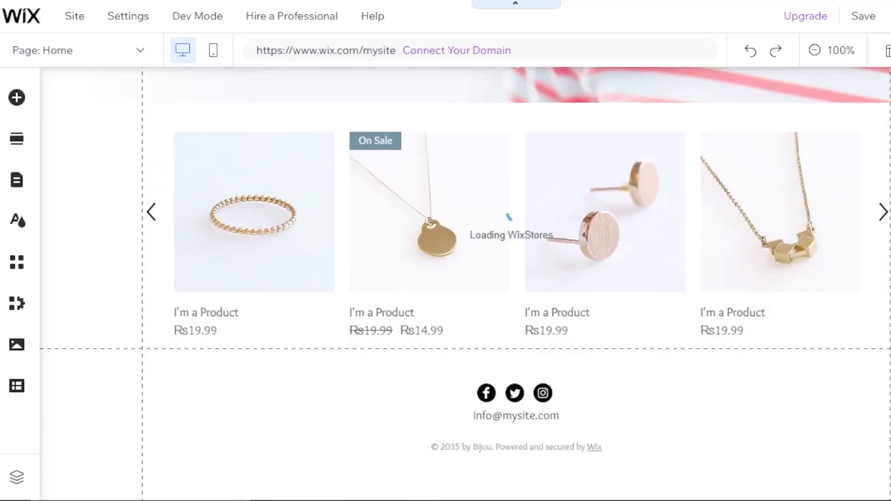
View the ready-made section categories that can be added to the home page
scroll(342, 233, up, 5)
scroll(475, 182, up, 1)
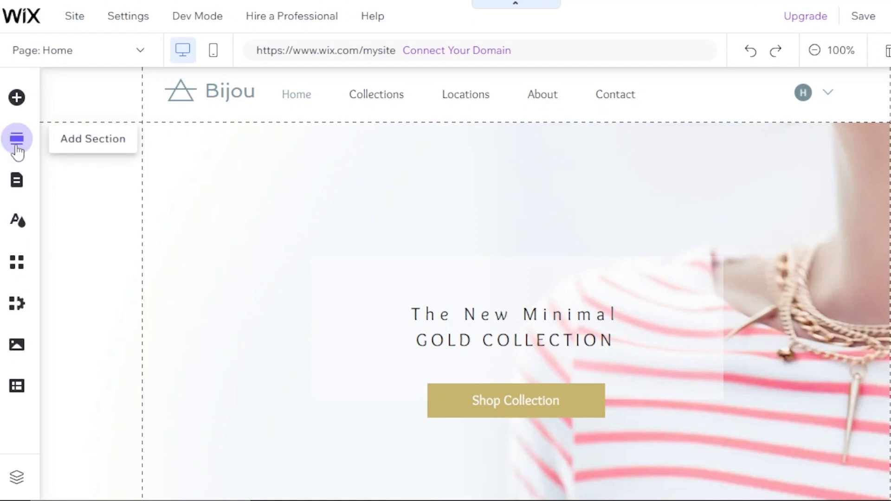
click(17, 149)
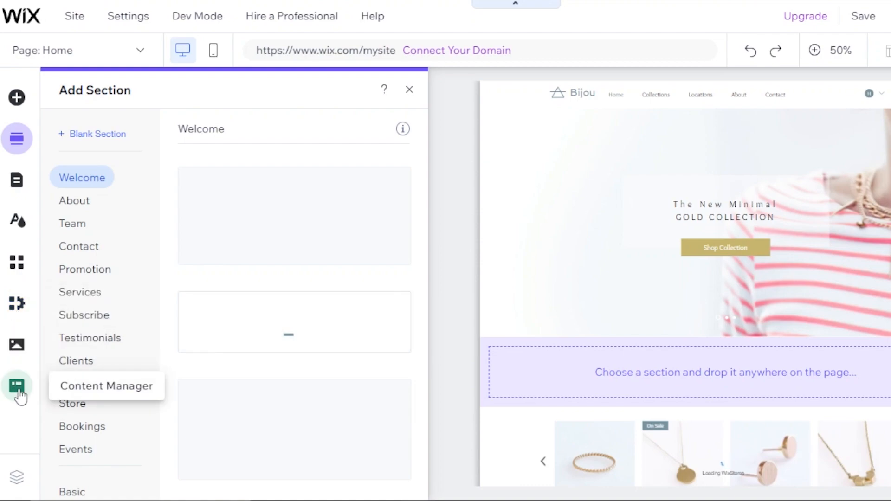
click(408, 91)
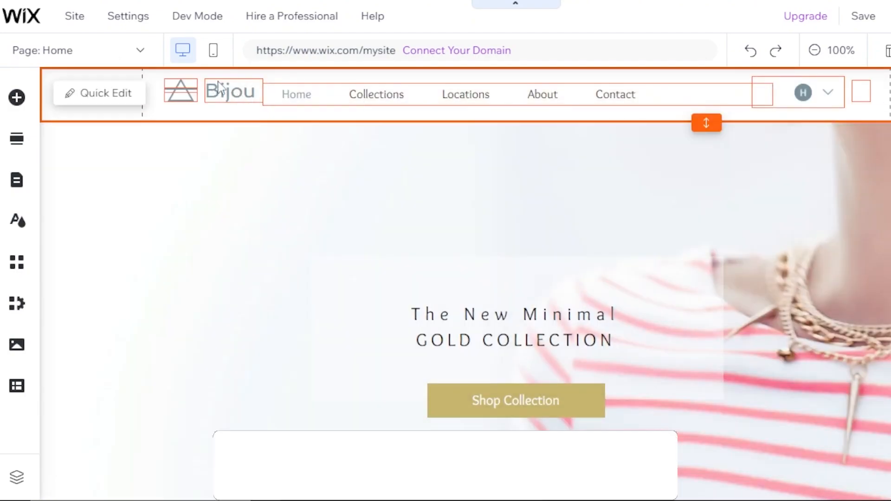
Remove the Bijou title from the header and replace the banner heading with NEVANA at a font size of 40 px
click(256, 94)
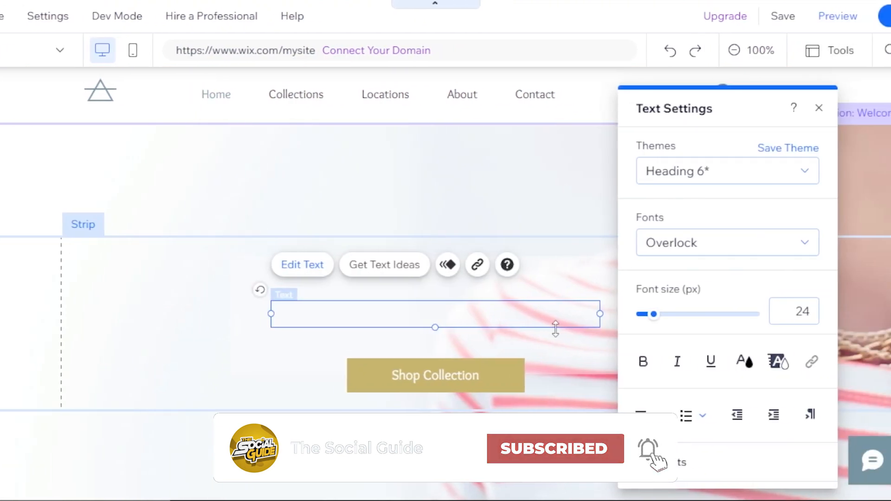
text(NEVANA)
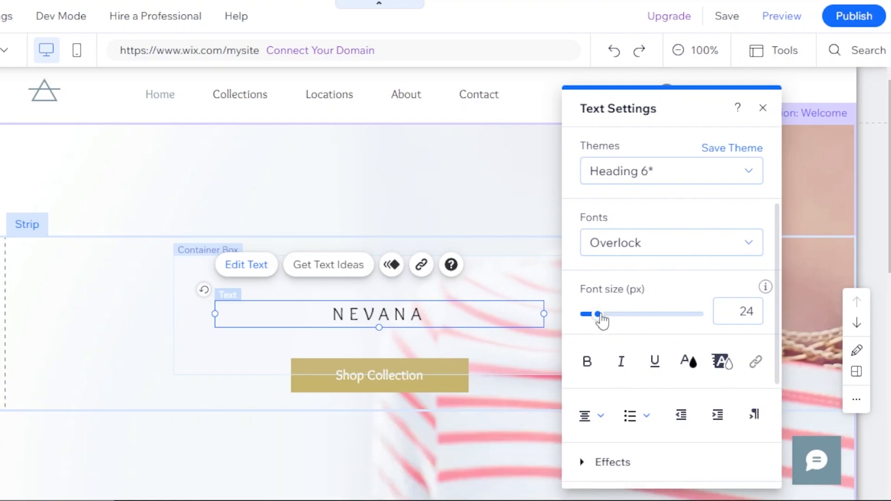
drag(599, 314, 612, 315)
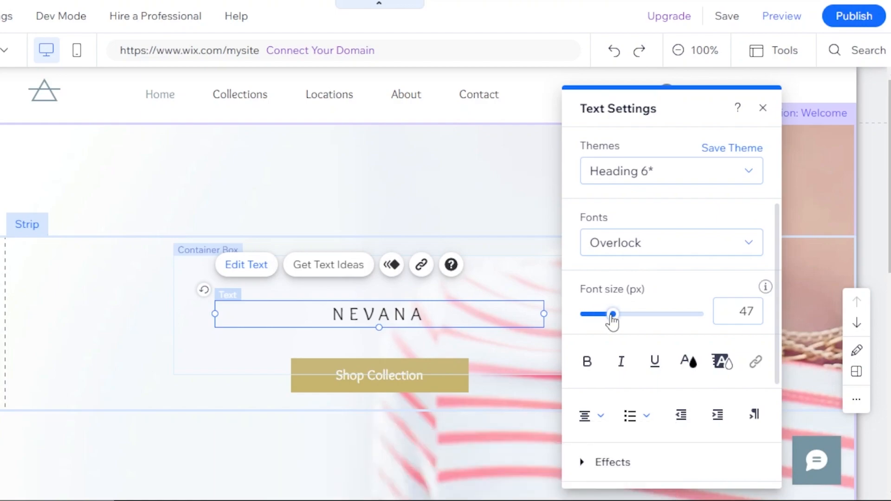
mouse_move(625, 320)
mouse_down()
mouse_move(640, 319)
mouse_move(619, 321)
mouse_up()
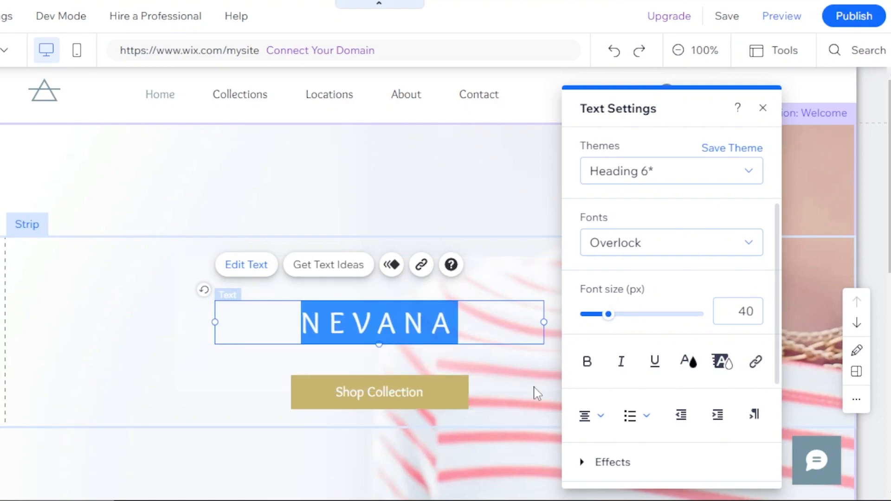
View the text and link settings of the Shop Collection button in the banner
click(402, 381)
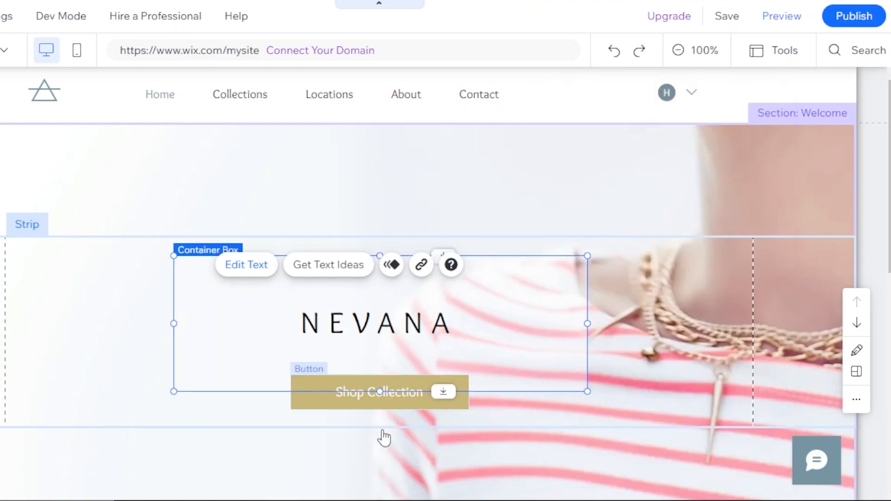
click(375, 400)
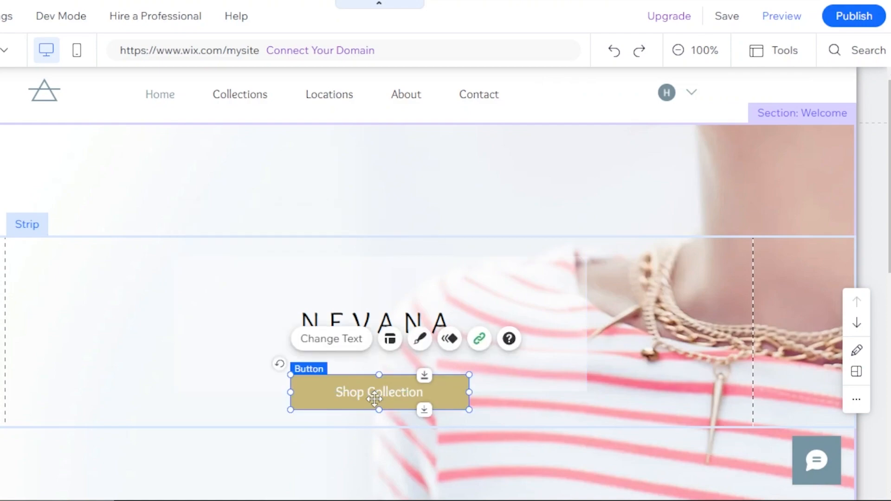
click(352, 343)
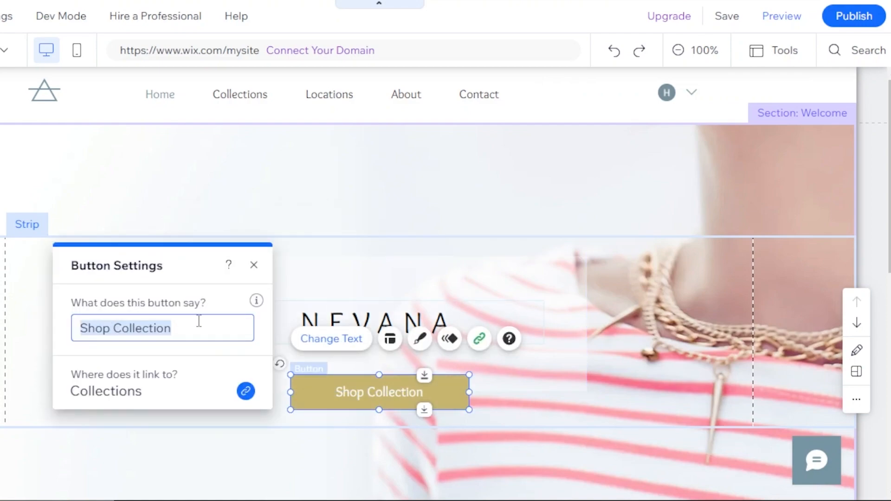
click(255, 265)
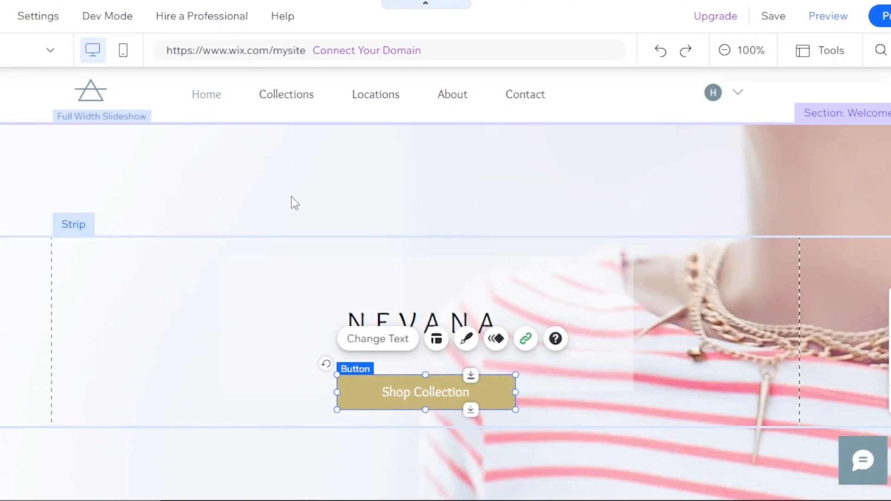
Look through the background options for the first slide of the banner slideshow
click(291, 199)
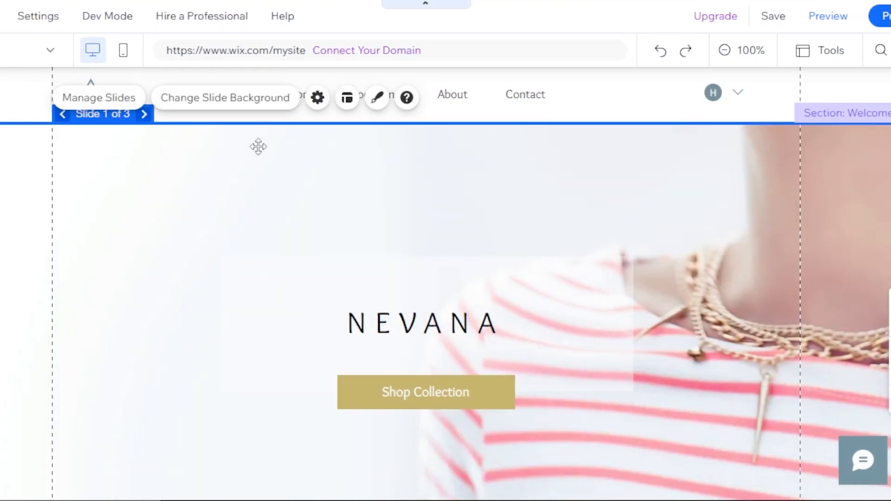
click(239, 109)
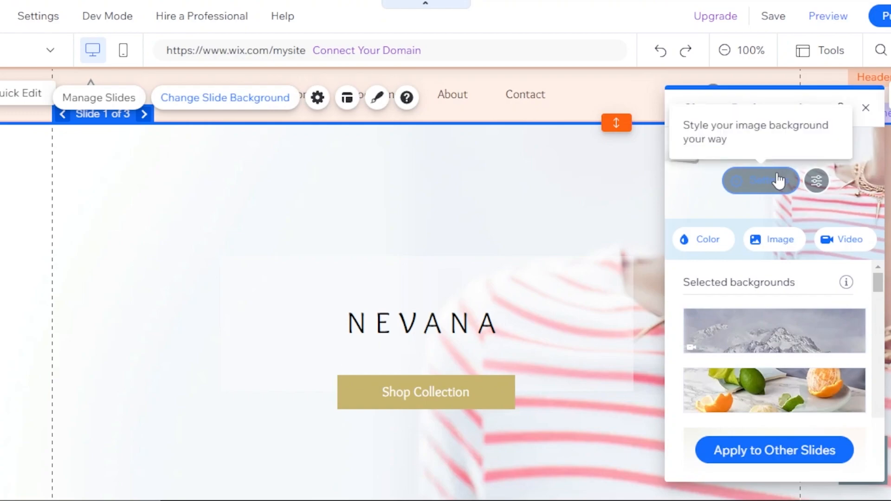
drag(879, 280, 879, 361)
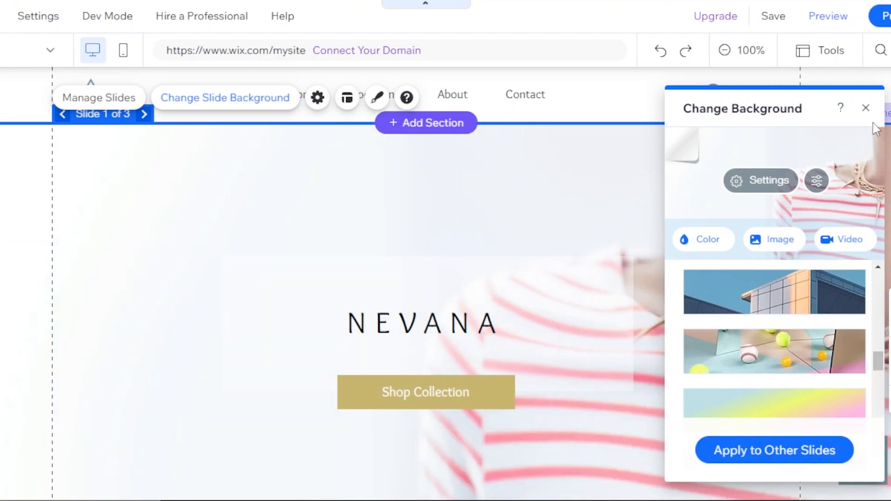
click(867, 109)
Review the list of site, store and member pages from the home page
scroll(870, 110, down, 6)
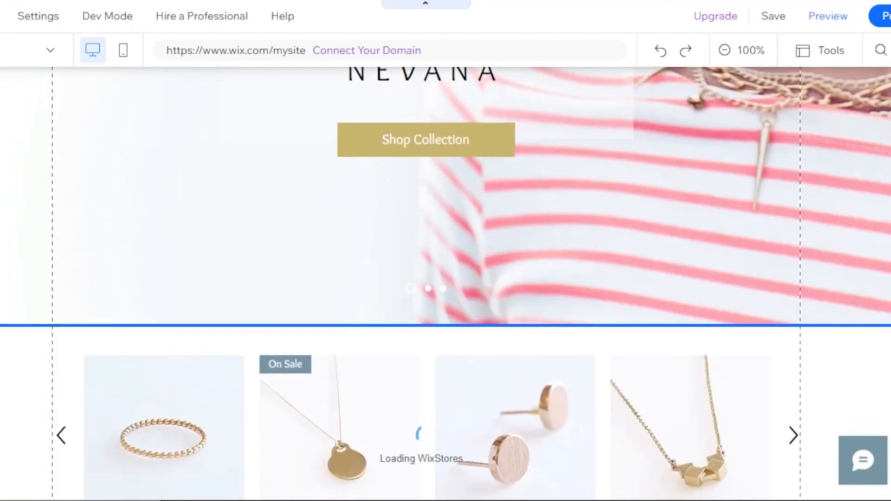
click(167, 213)
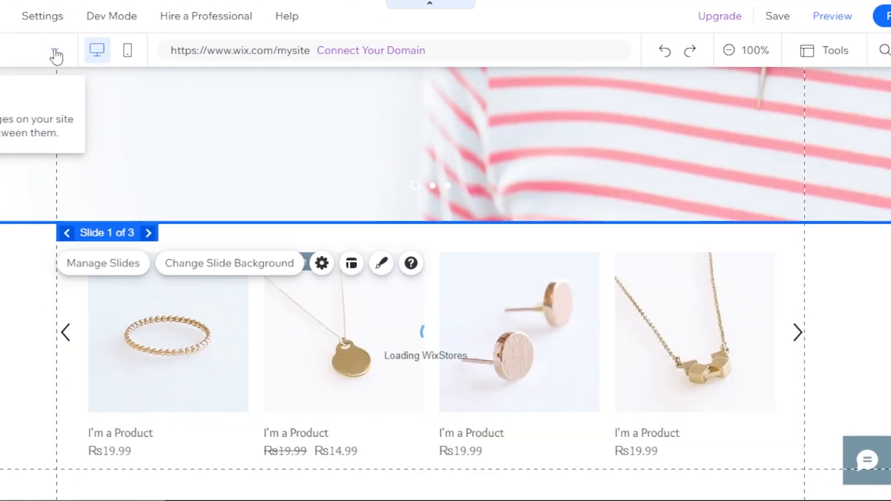
click(118, 51)
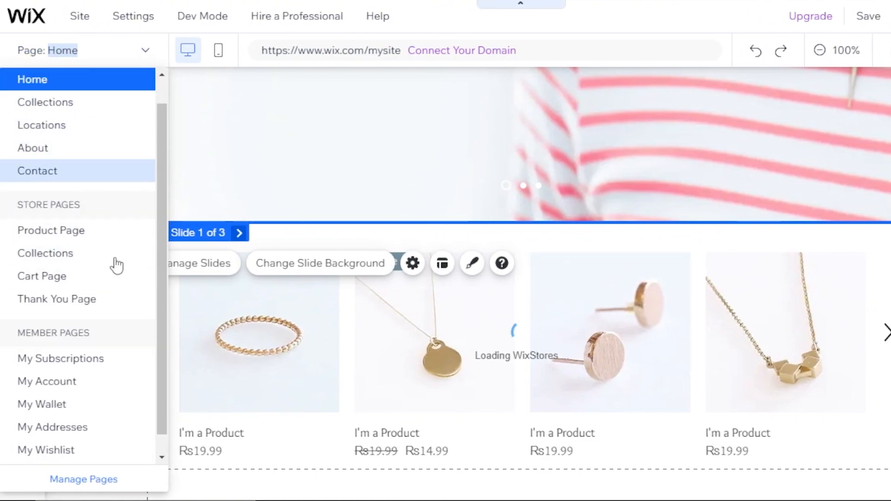
drag(165, 201, 165, 153)
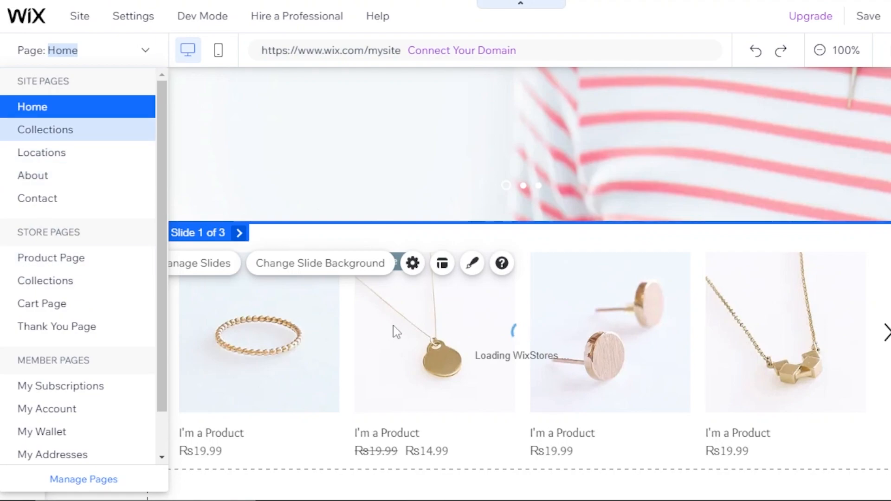
click(297, 144)
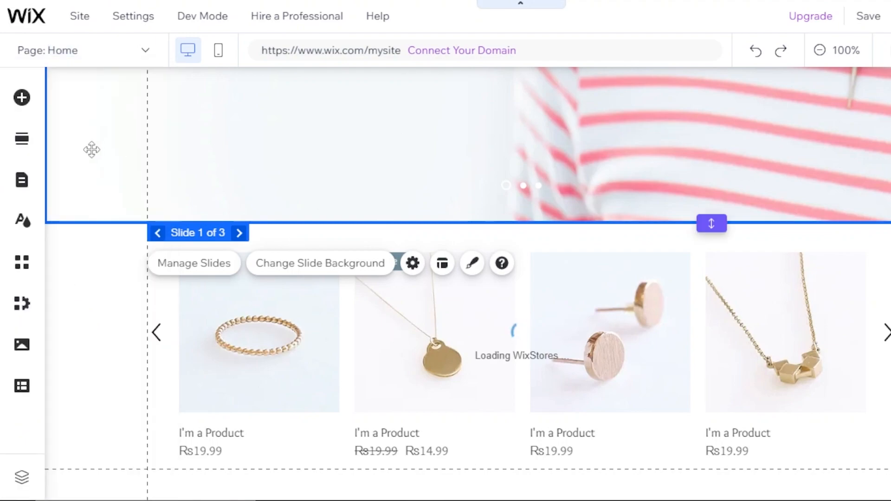
Browse the Button and Decorative elements available for the page, including lines and basic shapes
click(21, 100)
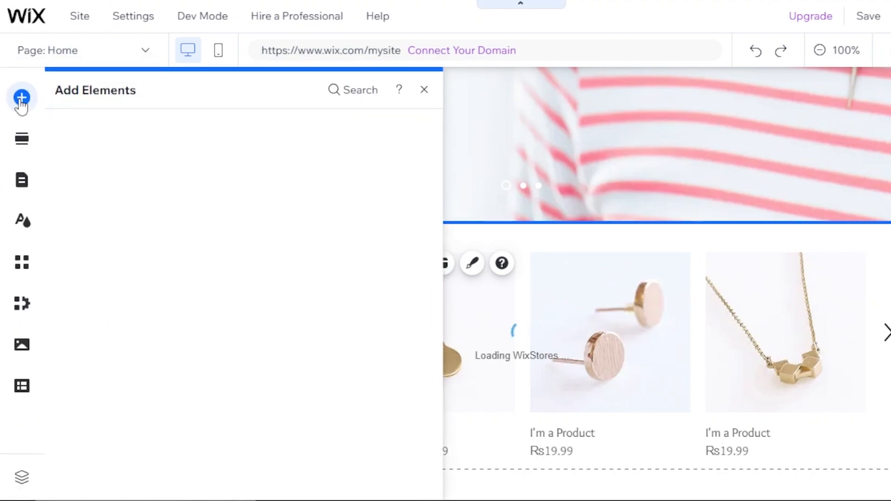
click(93, 166)
click(88, 186)
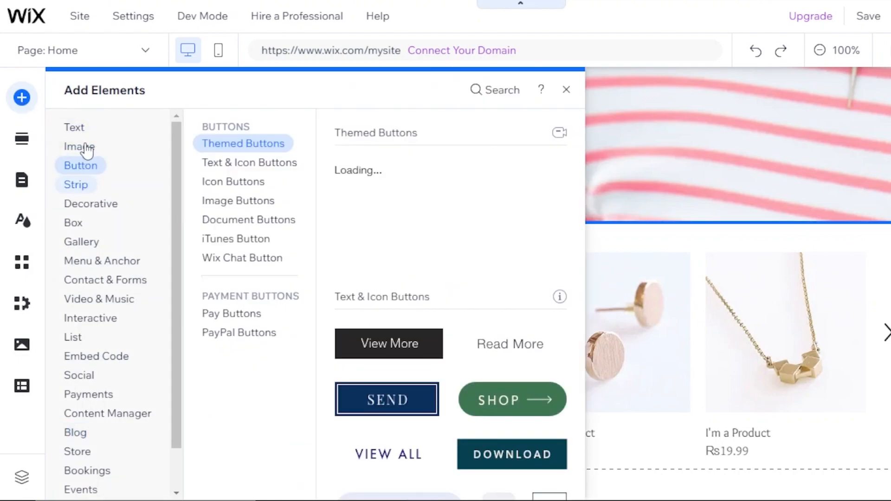
click(108, 207)
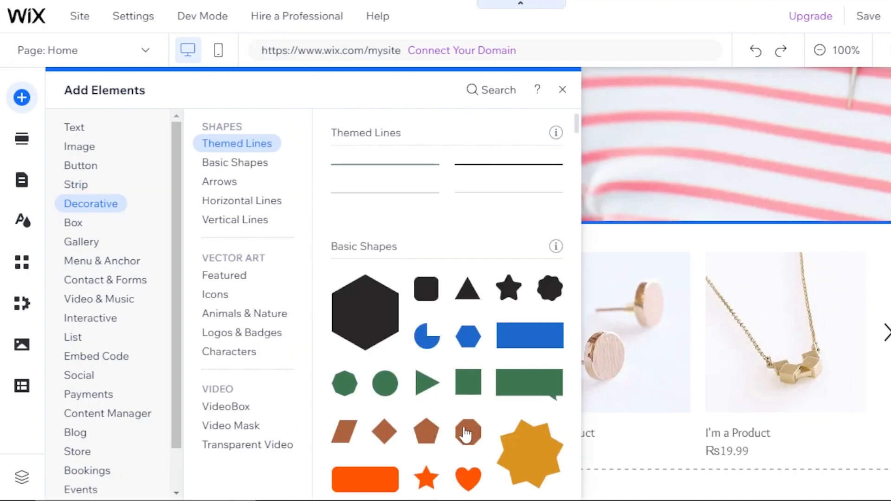
click(472, 439)
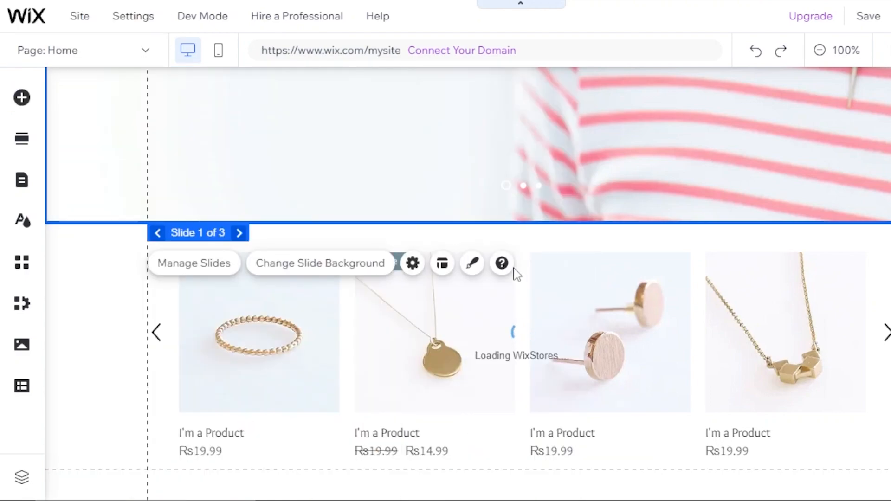
Move the octagon shape from the banner to the blank margin beside the product gallery in the Products section
click(520, 207)
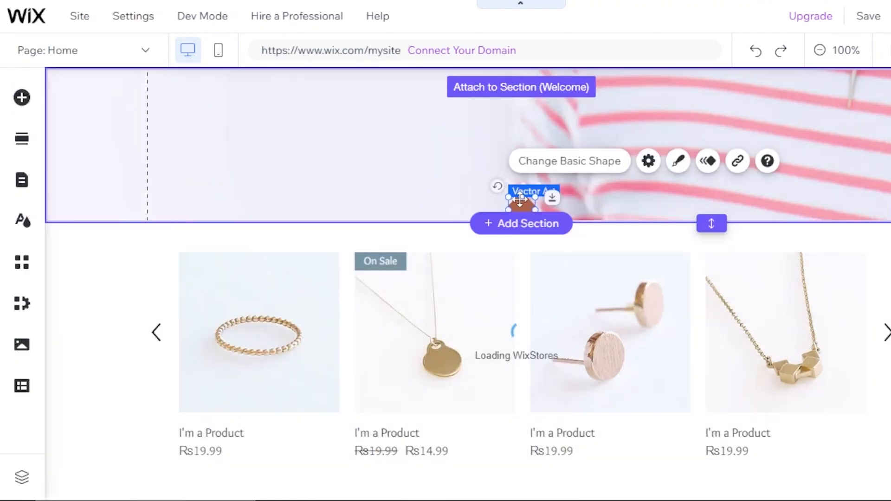
drag(521, 199, 522, 207)
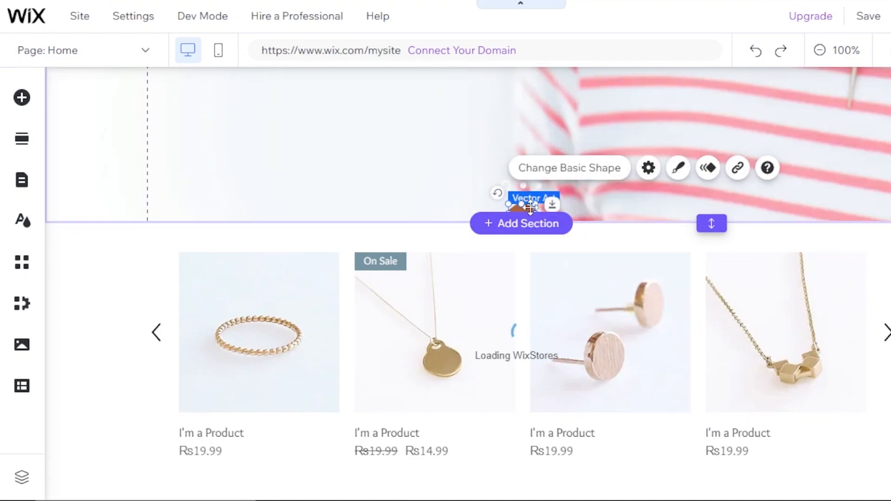
drag(522, 209, 890, 254)
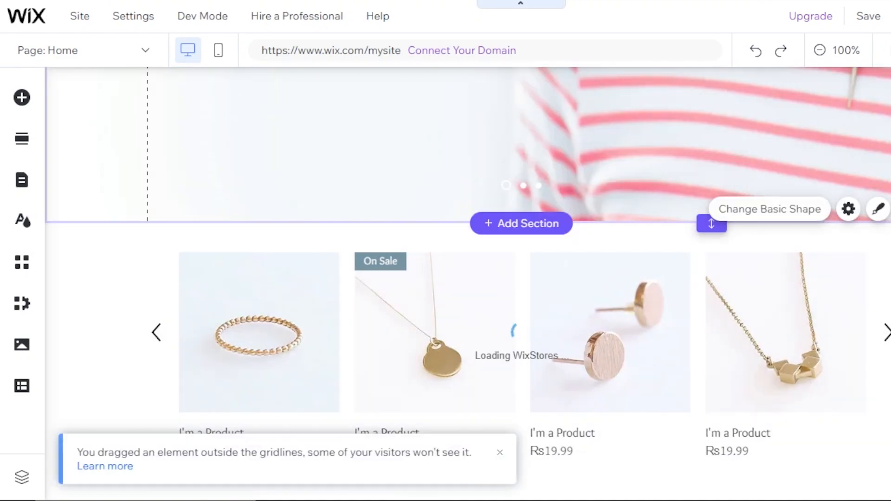
click(841, 297)
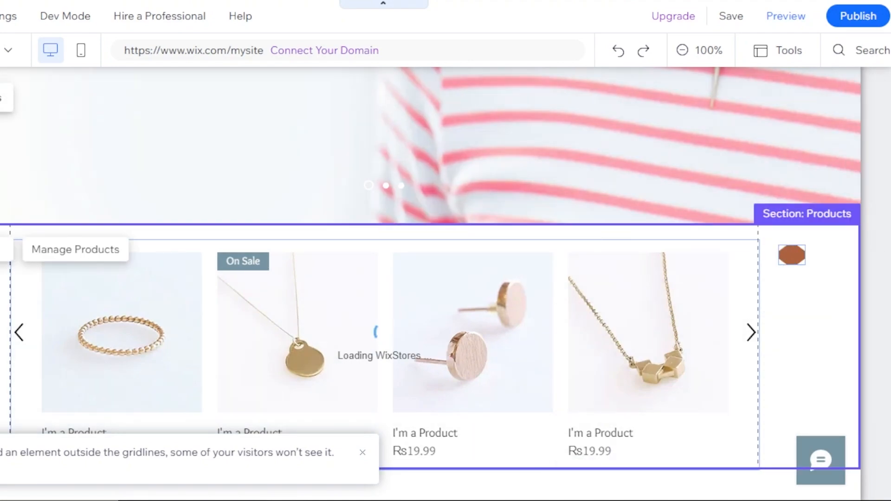
Add the Compact Wix Video player to the home page and place it over the lower part of the product gallery
click(18, 98)
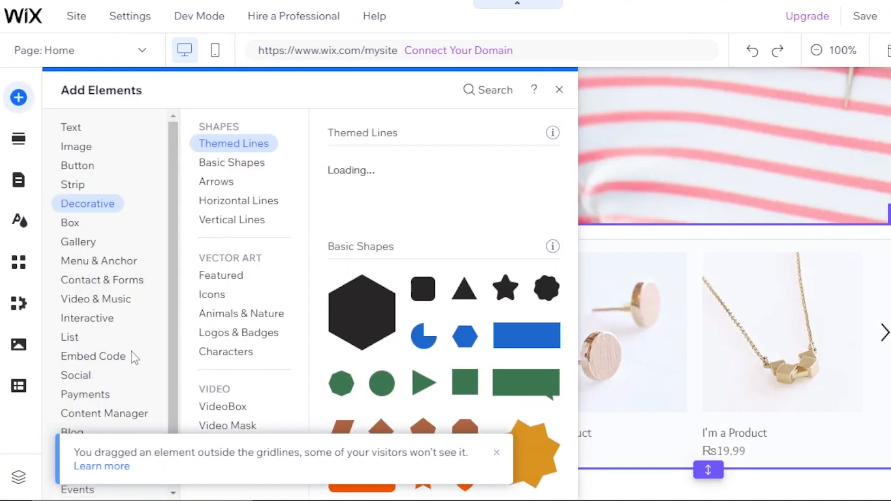
click(132, 356)
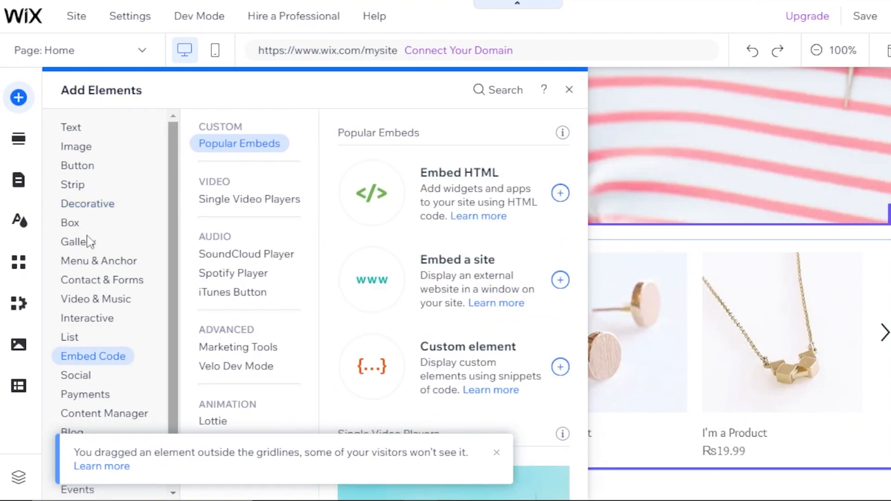
click(96, 303)
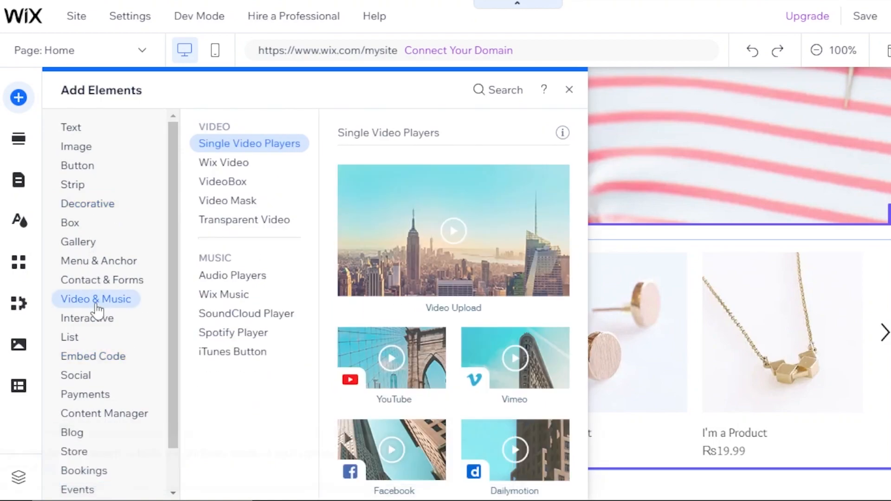
click(225, 164)
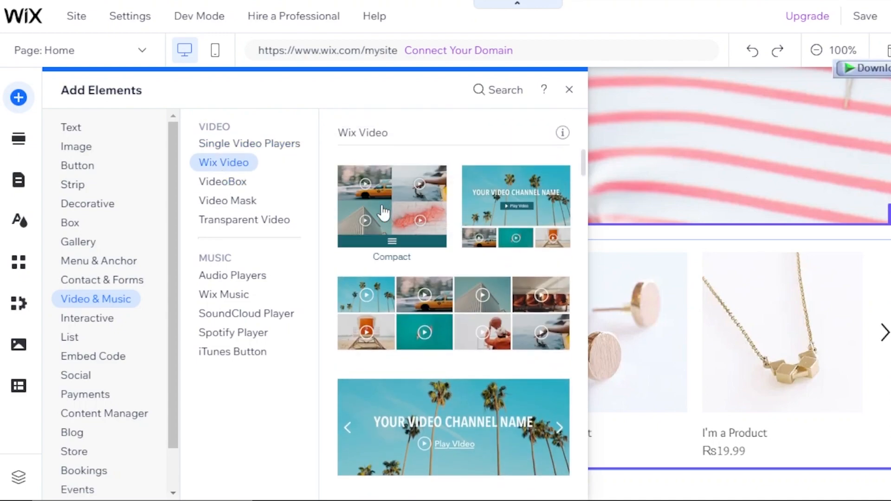
click(382, 207)
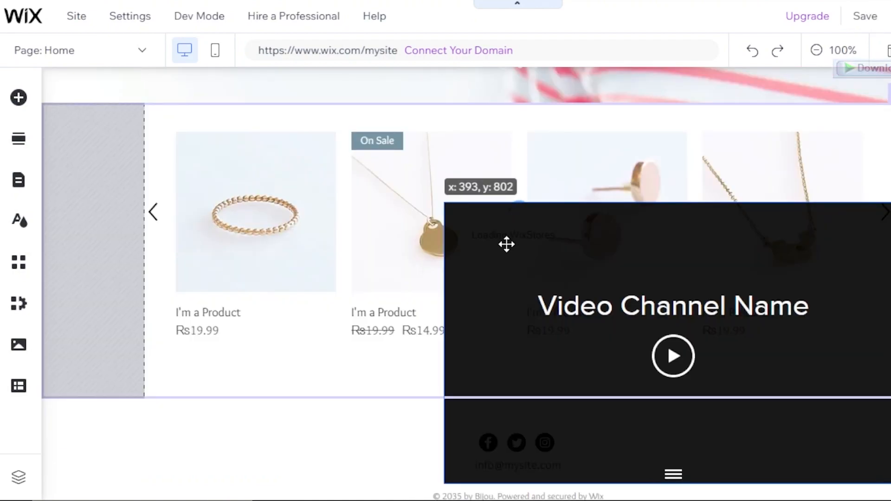
drag(506, 243, 505, 243)
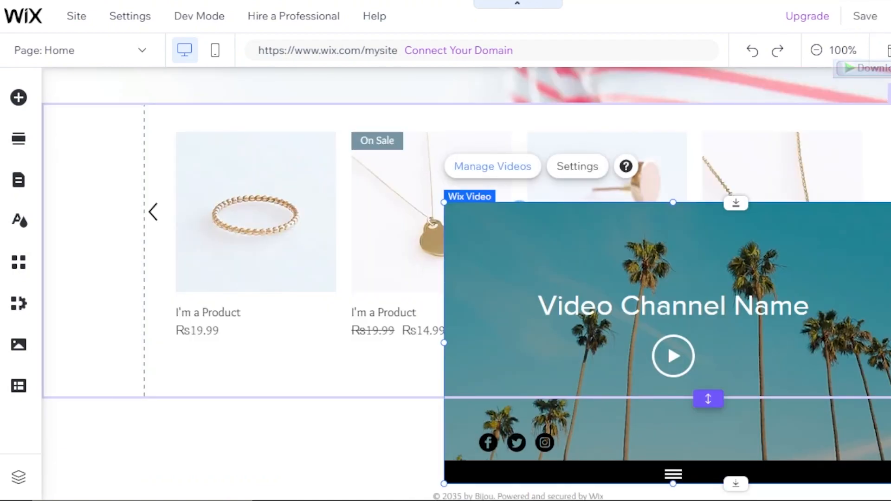
drag(676, 475, 593, 388)
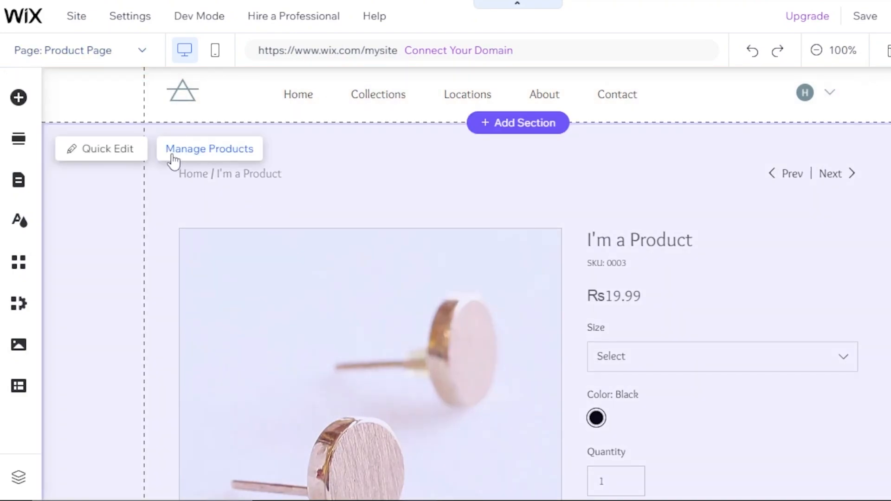
Open the store's product management list from the Product Page
click(192, 154)
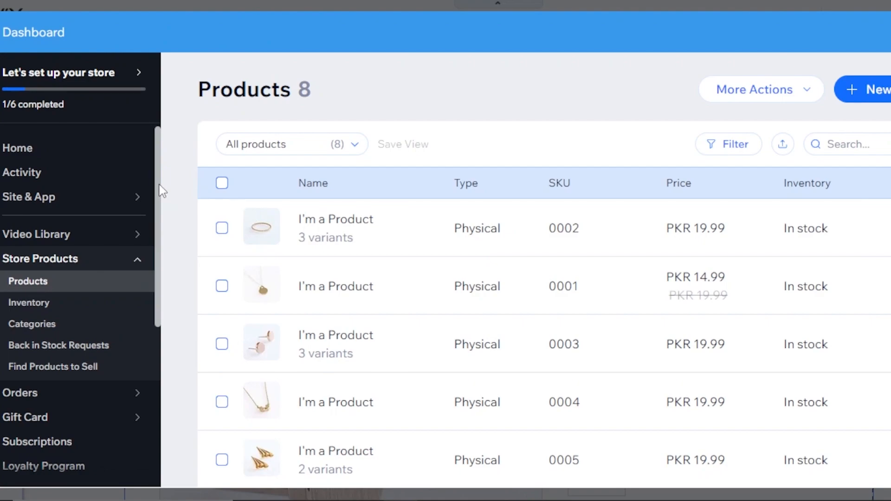
mouse_move(159, 185)
mouse_down()
mouse_move(160, 263)
mouse_move(165, 172)
mouse_up()
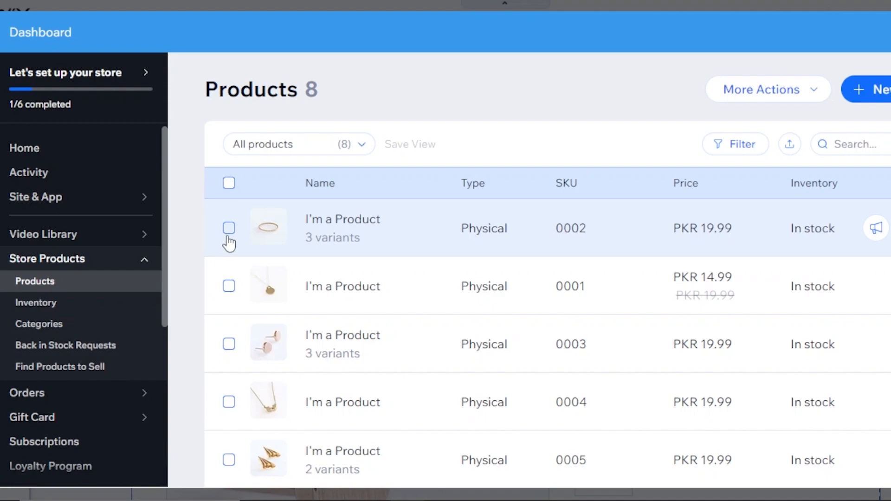
Select the first three products in the list and clear their selection again
click(229, 229)
click(229, 291)
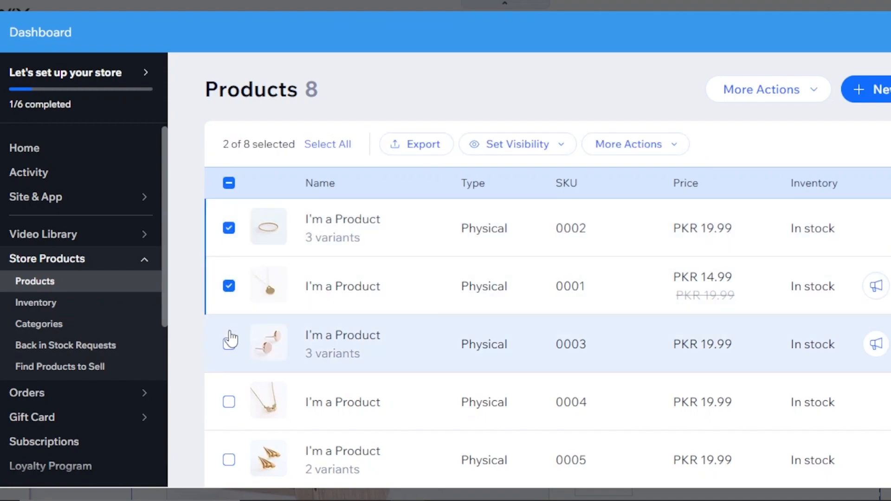
click(228, 342)
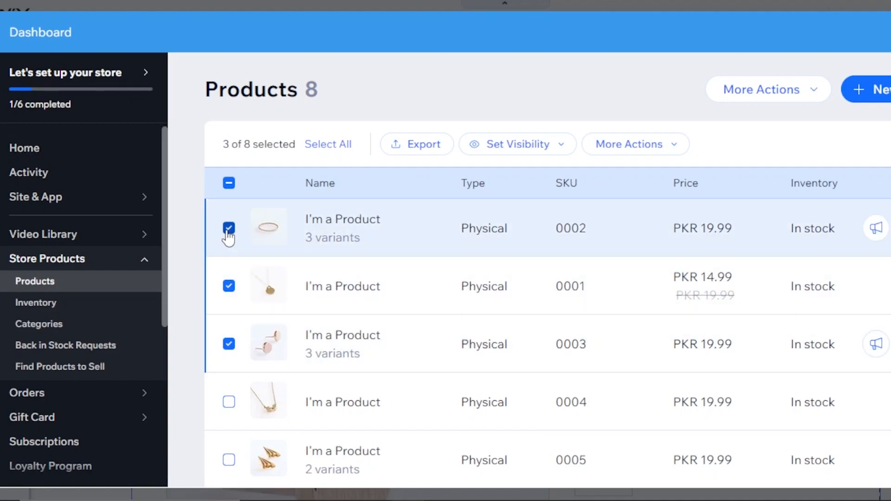
click(229, 229)
click(230, 287)
click(229, 344)
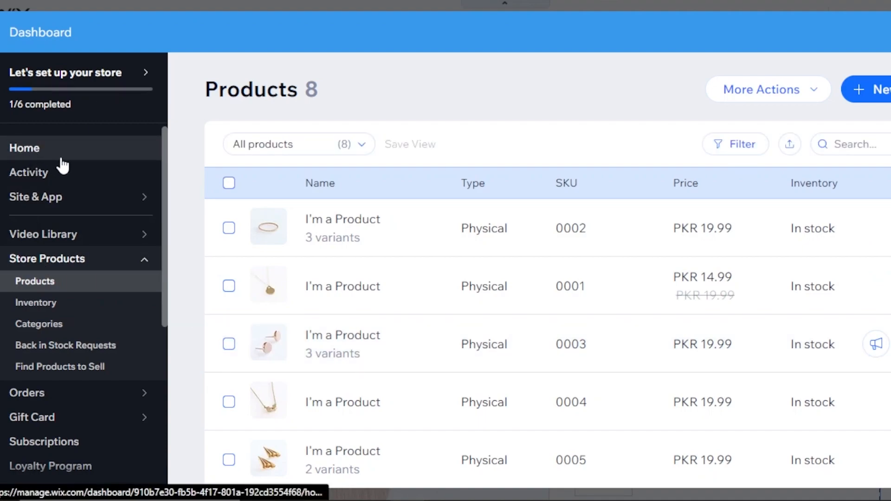
Open the form for creating a new physical product in the store
mouse_move(68, 240)
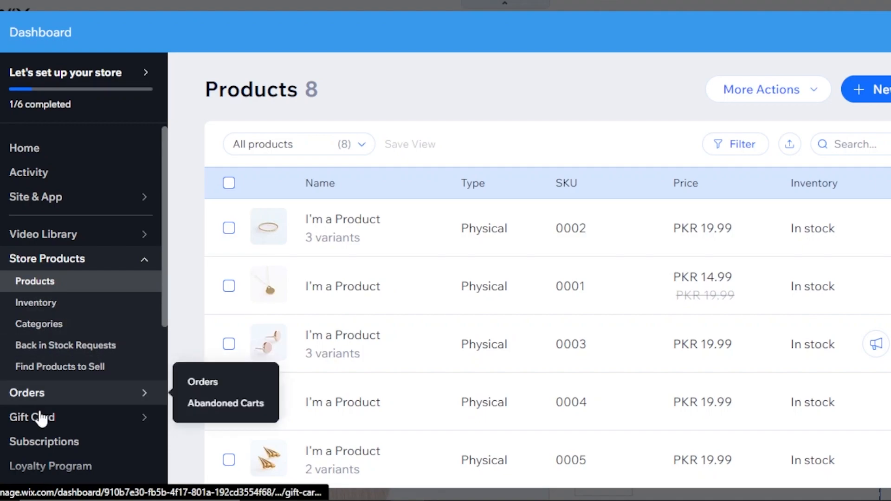
mouse_move(41, 425)
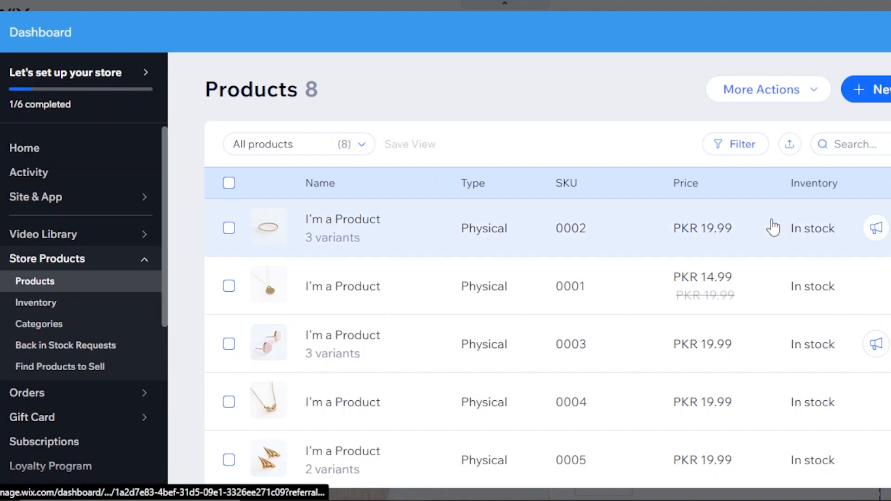
click(801, 98)
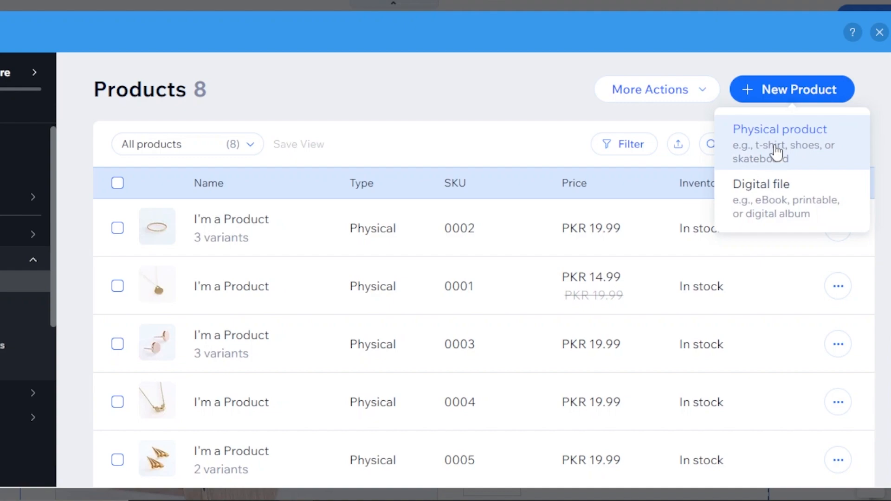
click(776, 151)
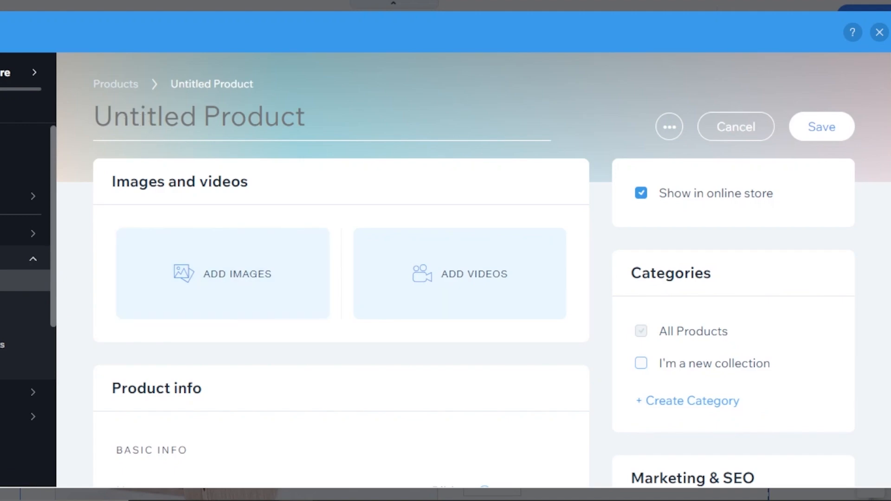
Examine the new product form from product info and pricing to options, inventory and pre-order, and close the dashboard without saving
scroll(341, 279, down, 2)
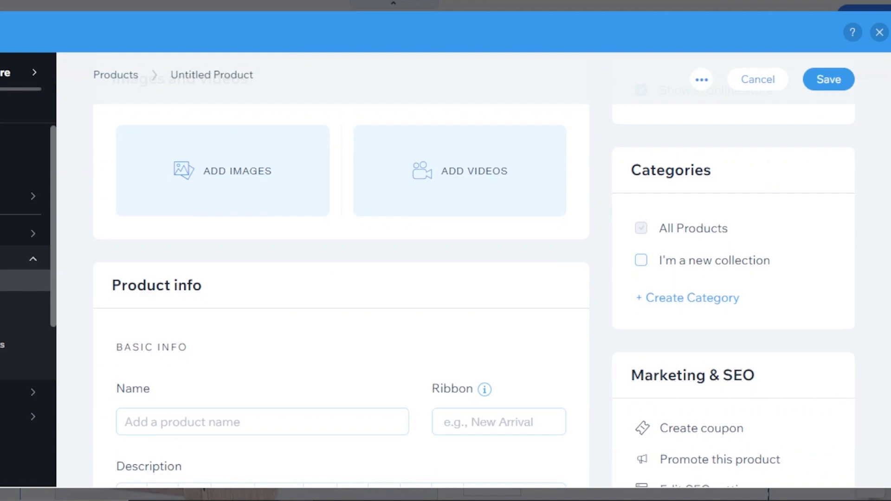
scroll(341, 279, down, 4)
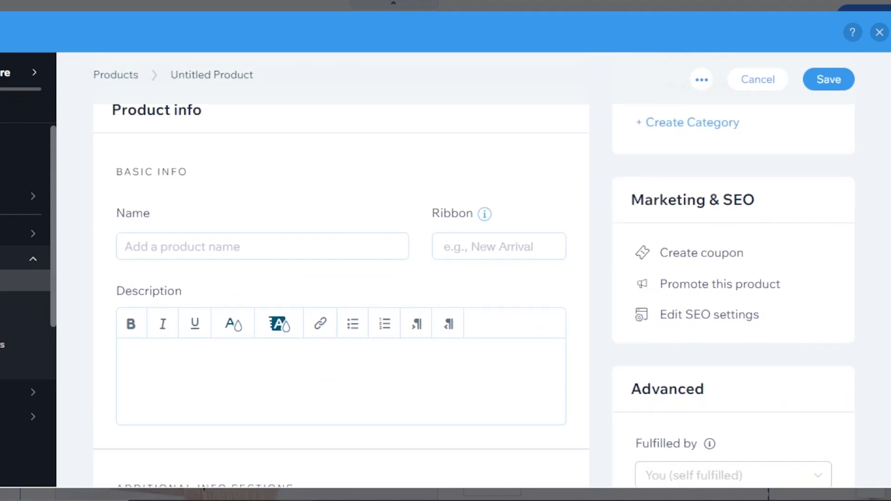
scroll(341, 279, down, 6)
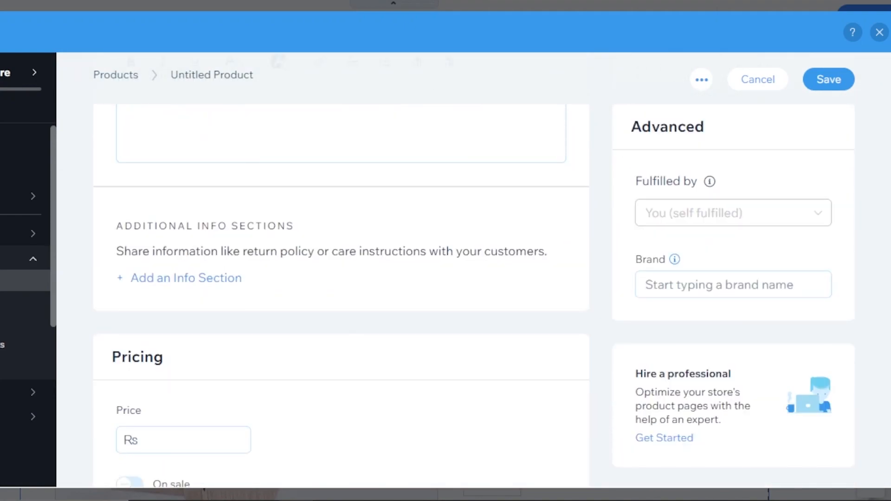
scroll(342, 278, down, 10)
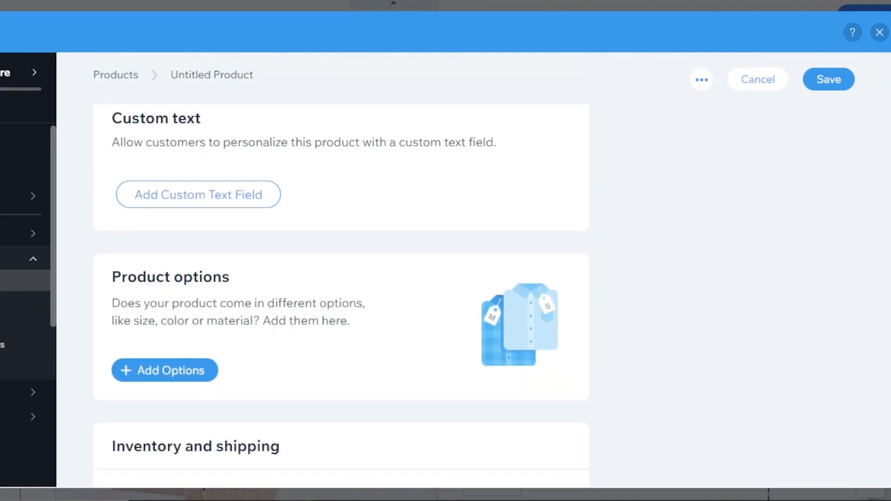
scroll(341, 297, down, 9)
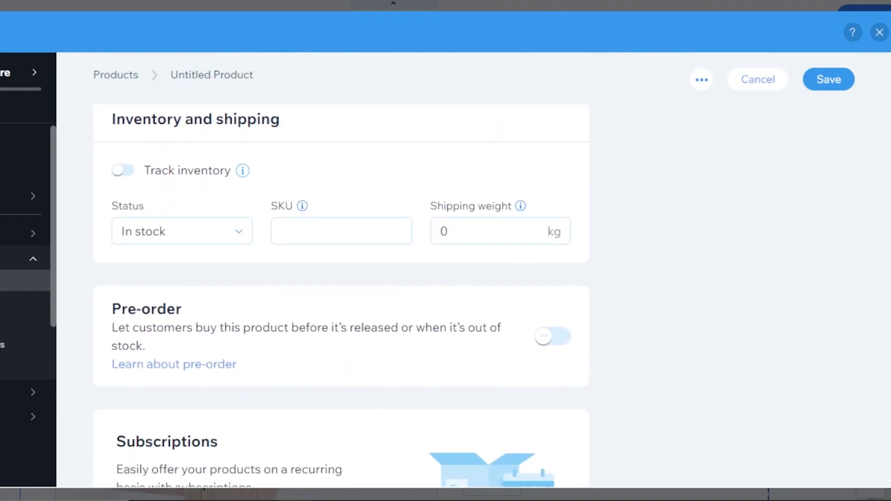
scroll(342, 297, down, 3)
scroll(341, 297, up, 20)
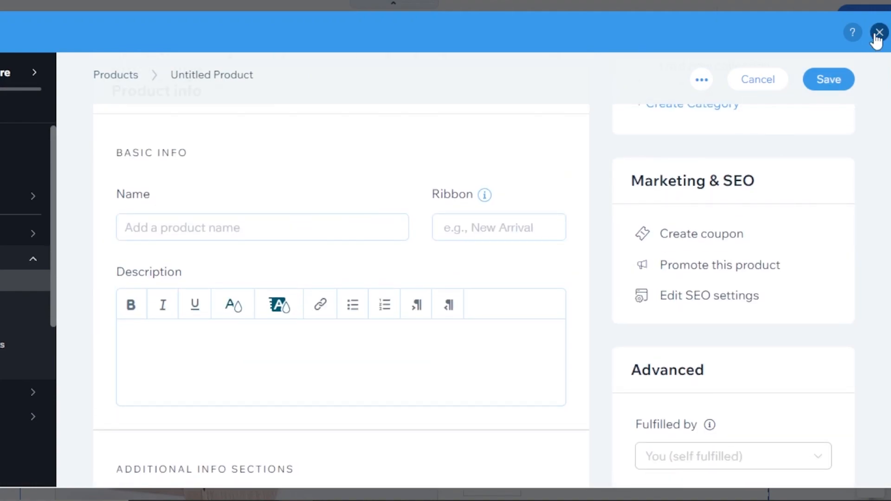
click(879, 33)
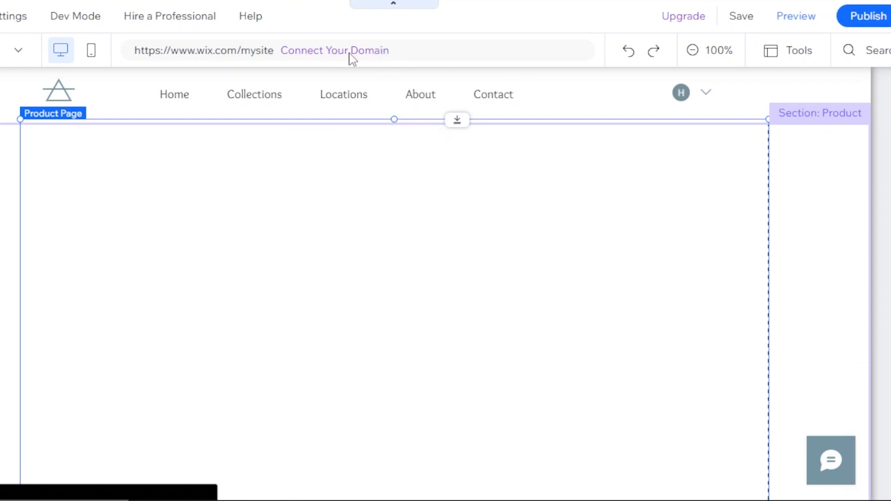
Examine the site, store and member pages available in the page list and the layout of the Product Page
mouse_move(351, 58)
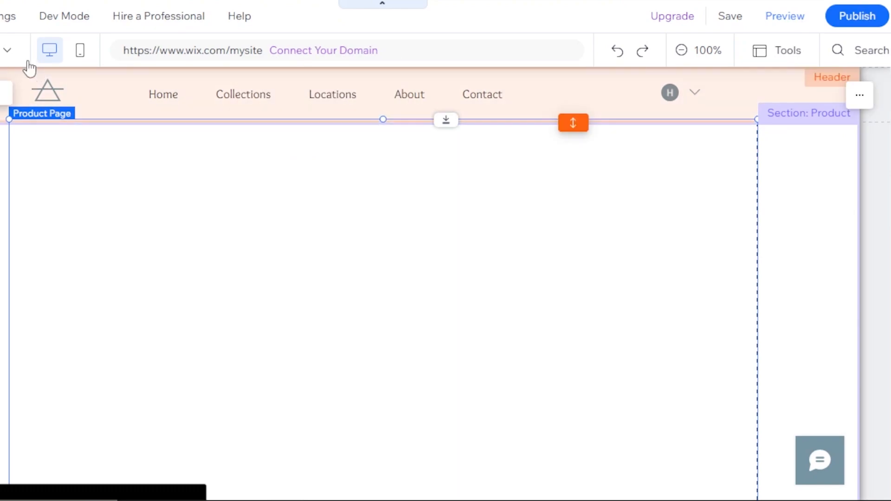
click(9, 52)
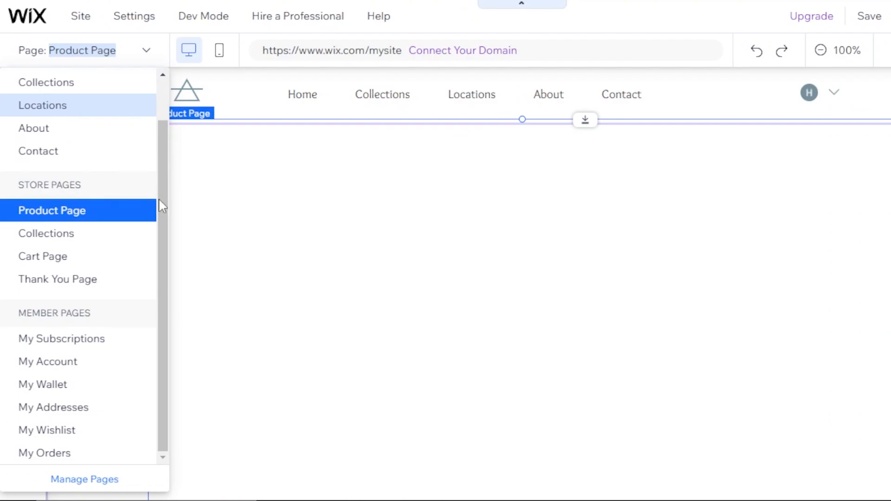
scroll(156, 110, up, 2)
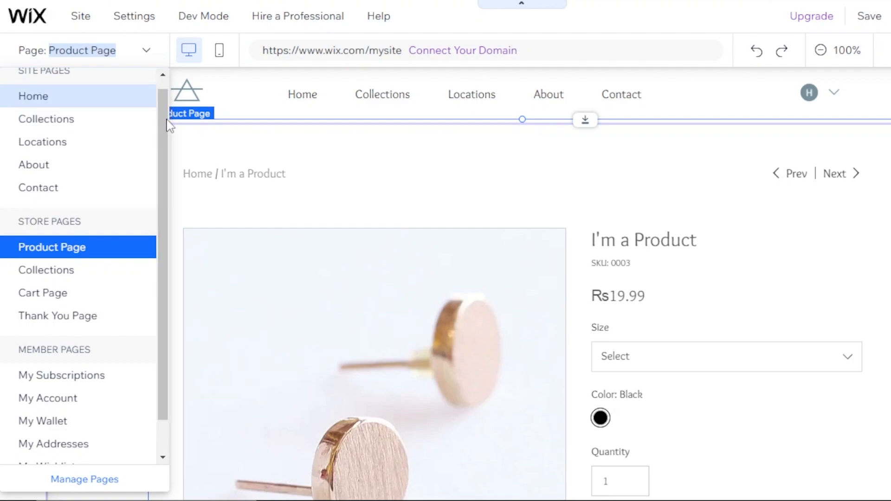
scroll(161, 134, up, 1)
scroll(164, 209, down, 1)
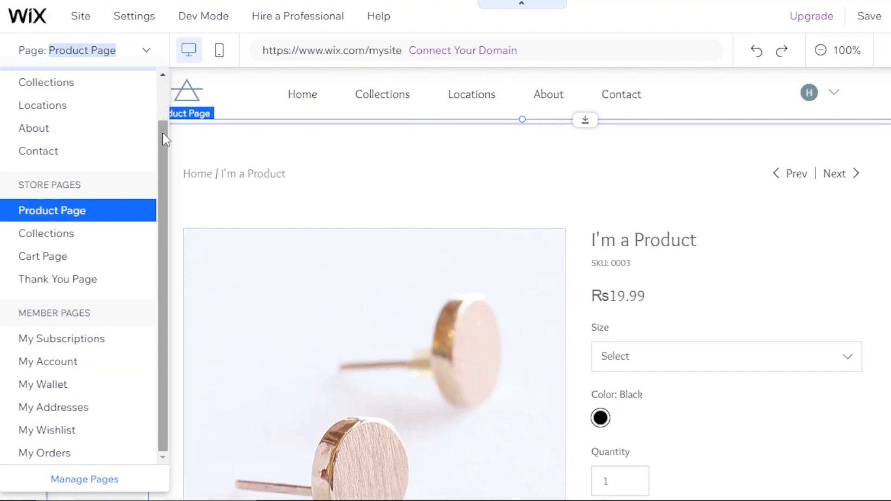
drag(165, 147, 165, 91)
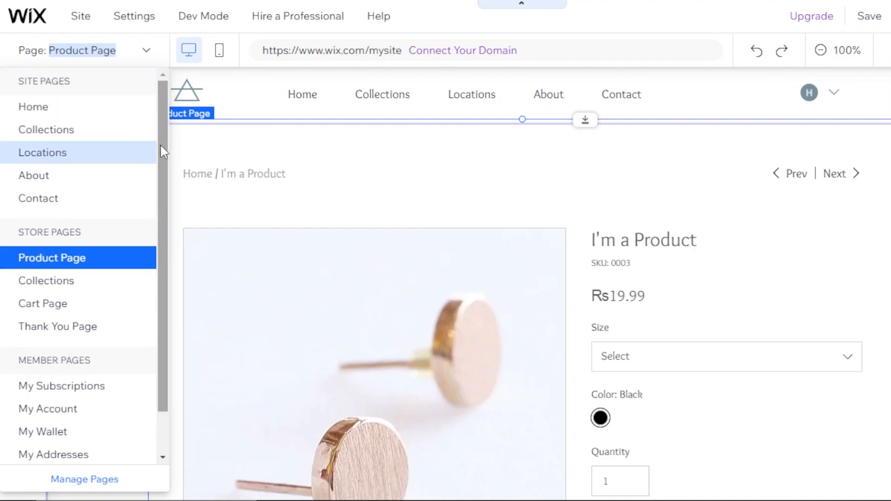
drag(161, 147, 160, 280)
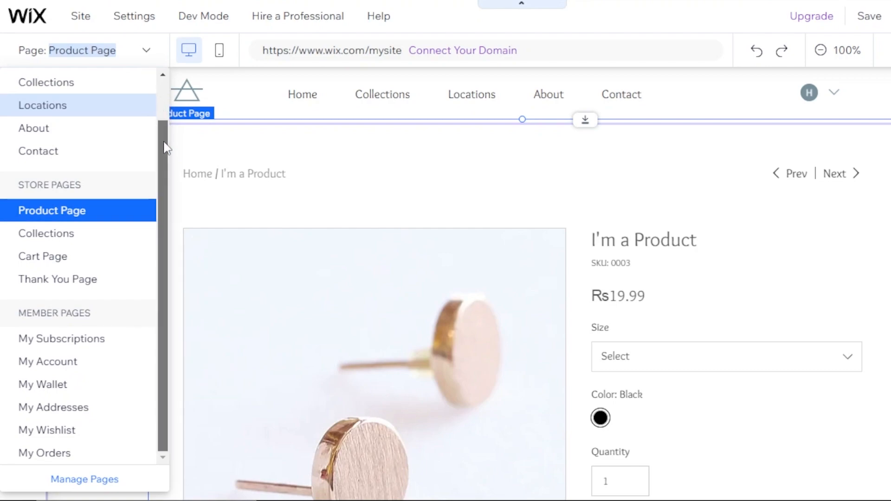
drag(167, 126, 166, 90)
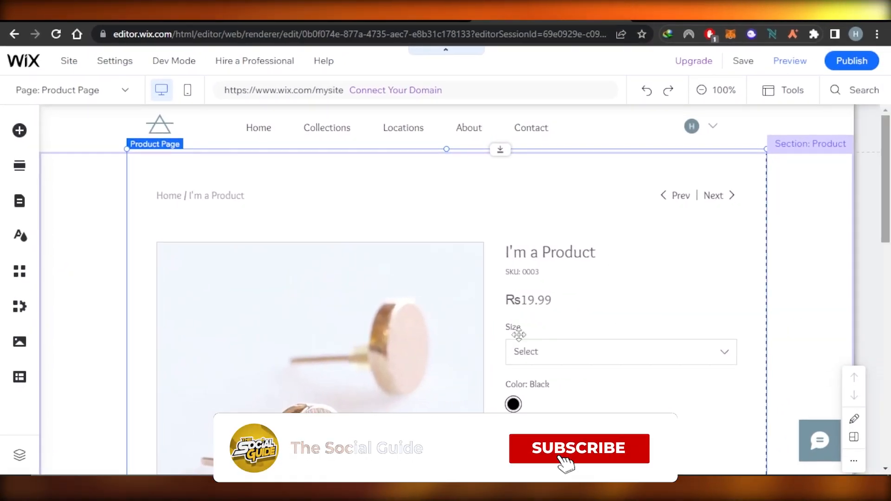
scroll(519, 335, down, 2)
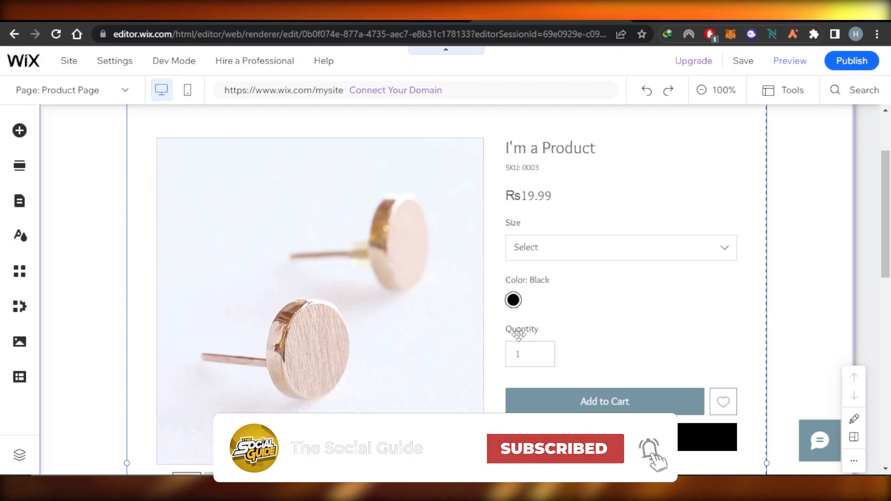